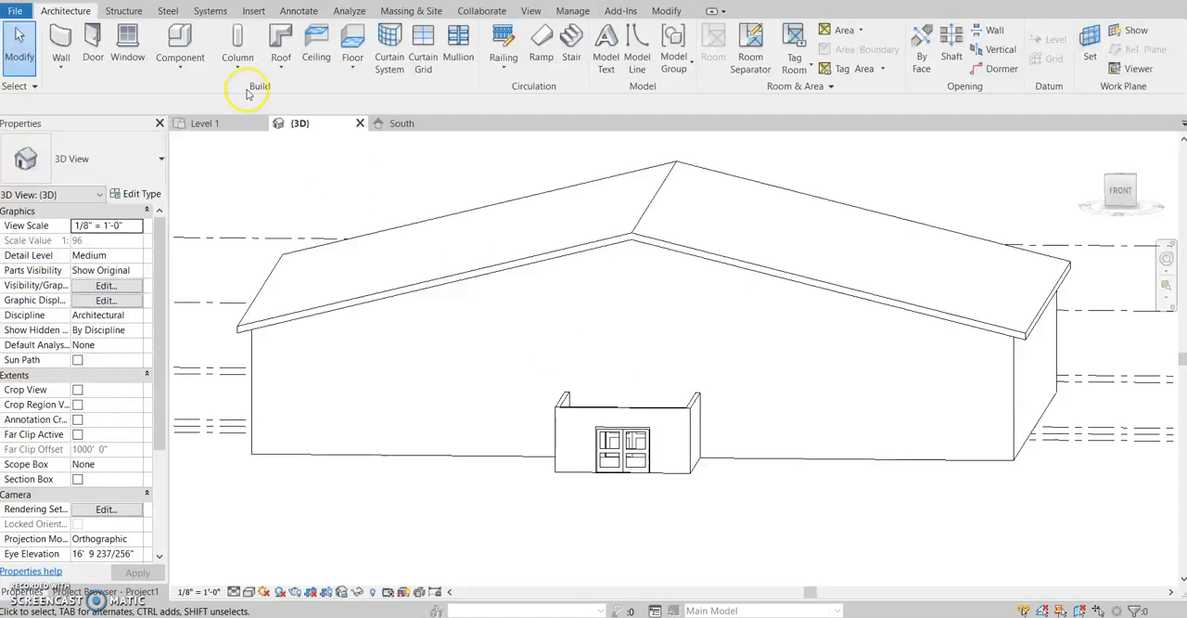
# - Start a roof by extrusion on the plane of the main building's front wall, with Level 2 as its reference level
pyautogui.click(280, 67)
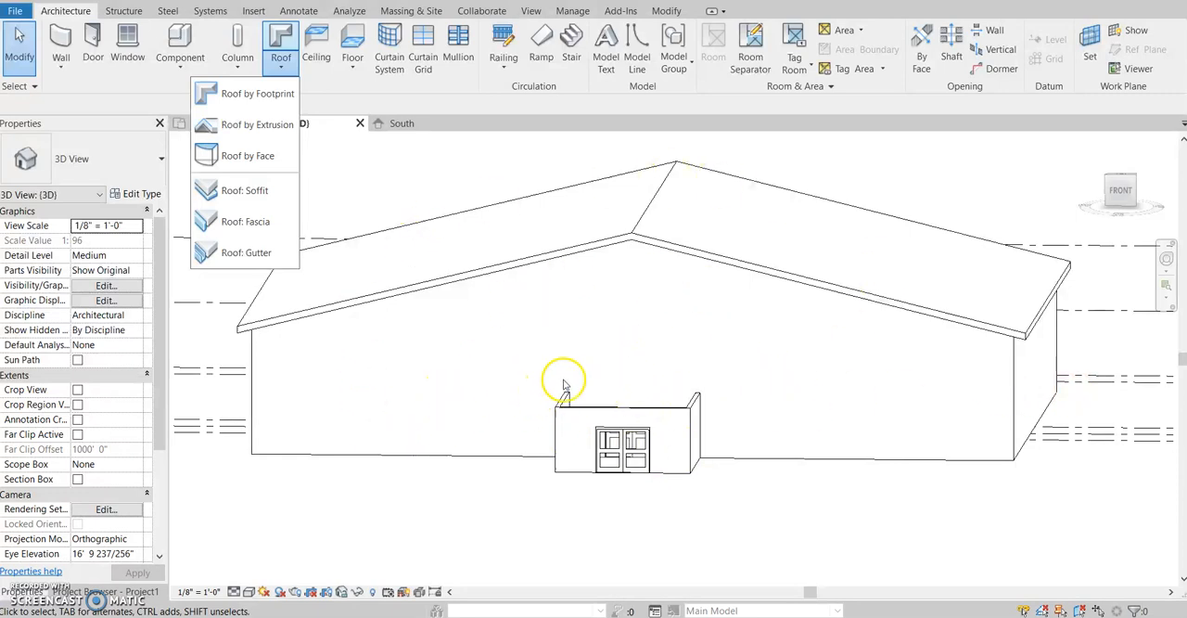
pyautogui.click(260, 124)
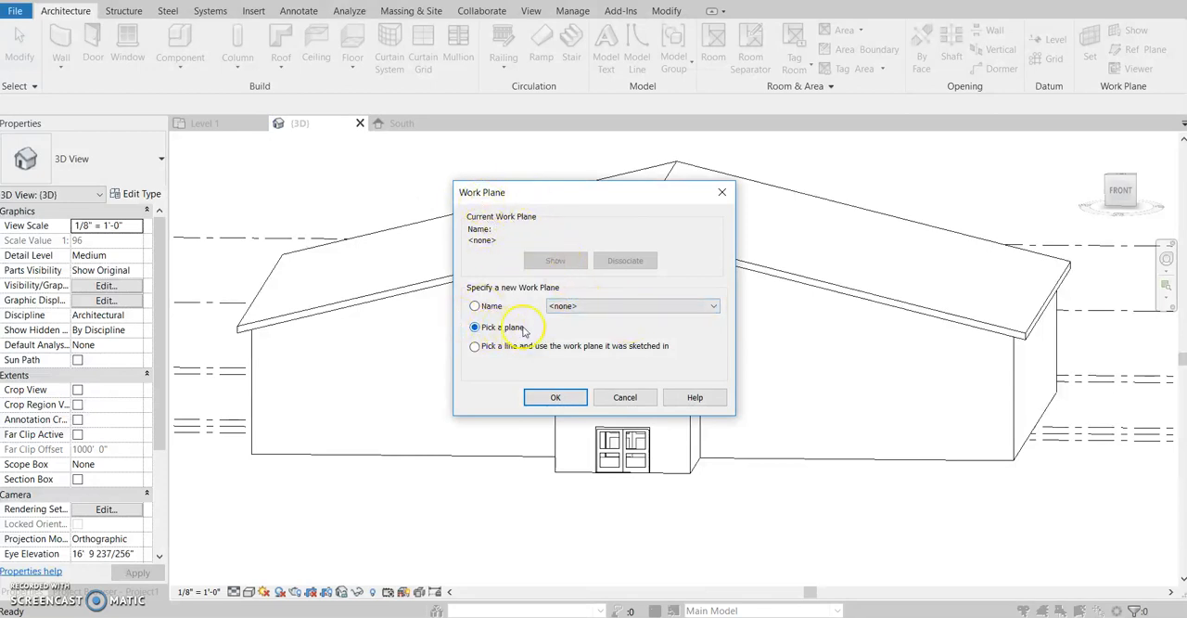
pyautogui.click(556, 396)
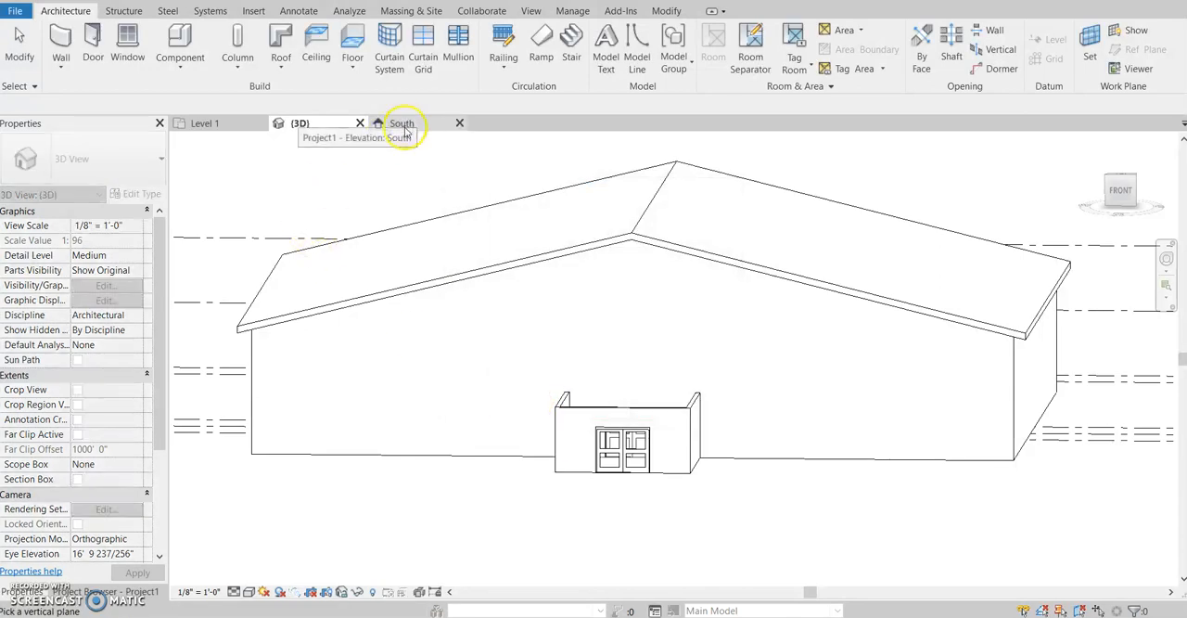
pyautogui.click(404, 123)
pyautogui.scroll(3, 853, 471)
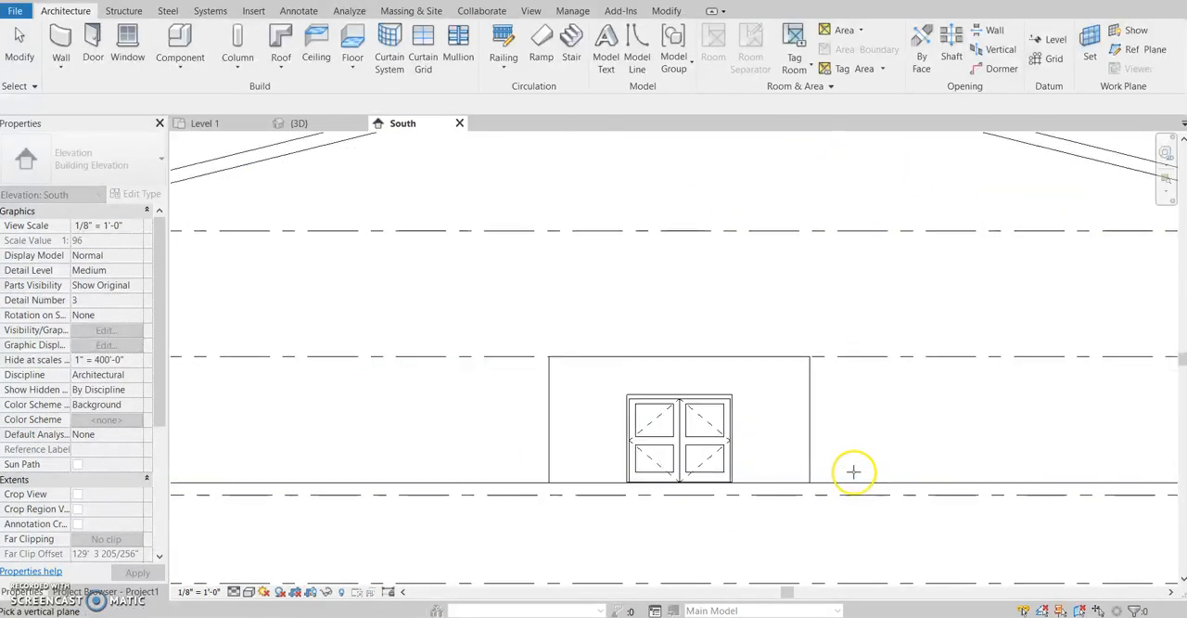
pyautogui.scroll(-2, 775, 478)
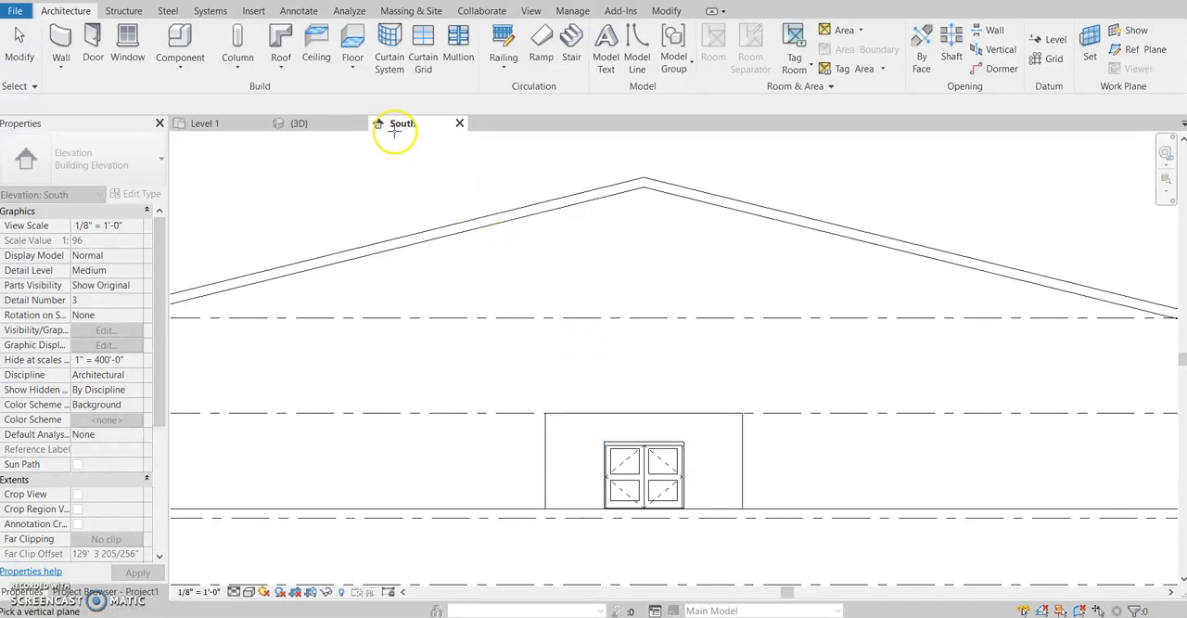
pyautogui.click(320, 123)
pyautogui.keyDown('shift'); pyautogui.moveTo(771, 474); pyautogui.dragTo(346, 451, button='middle'); pyautogui.keyUp('shift')
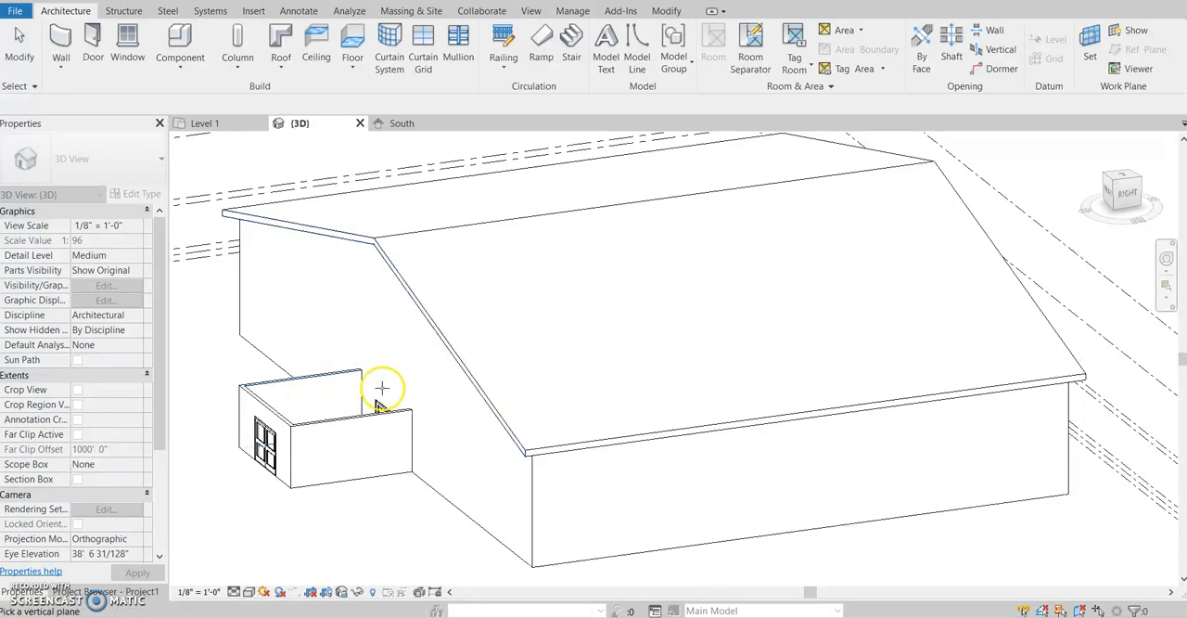
pyautogui.click(453, 504)
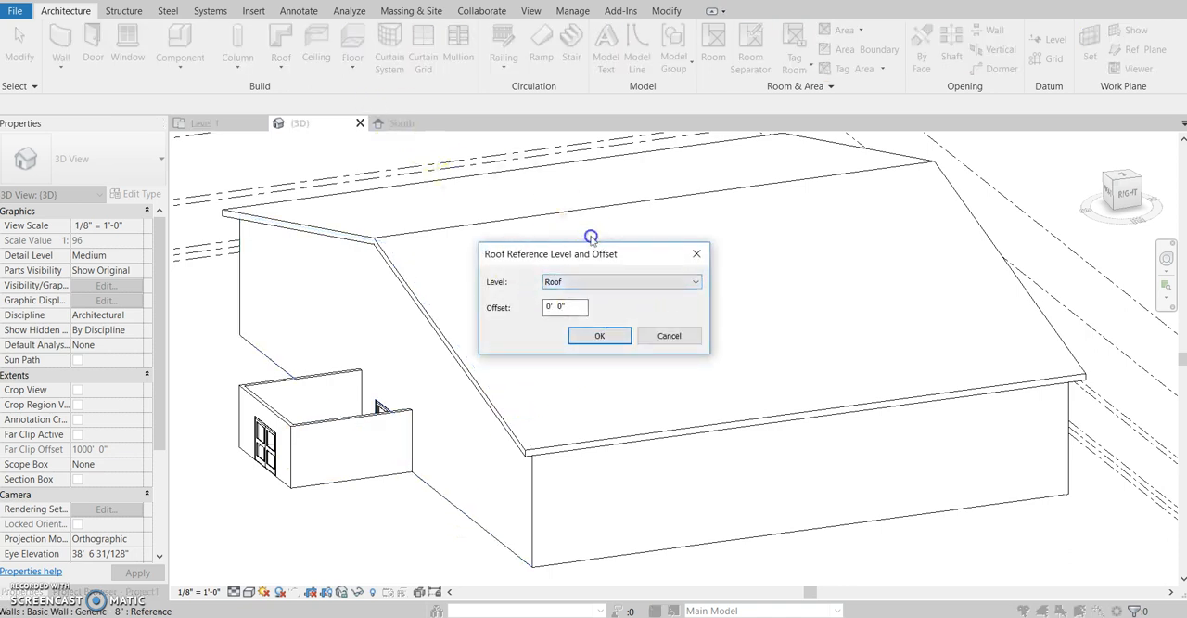
pyautogui.click(695, 282)
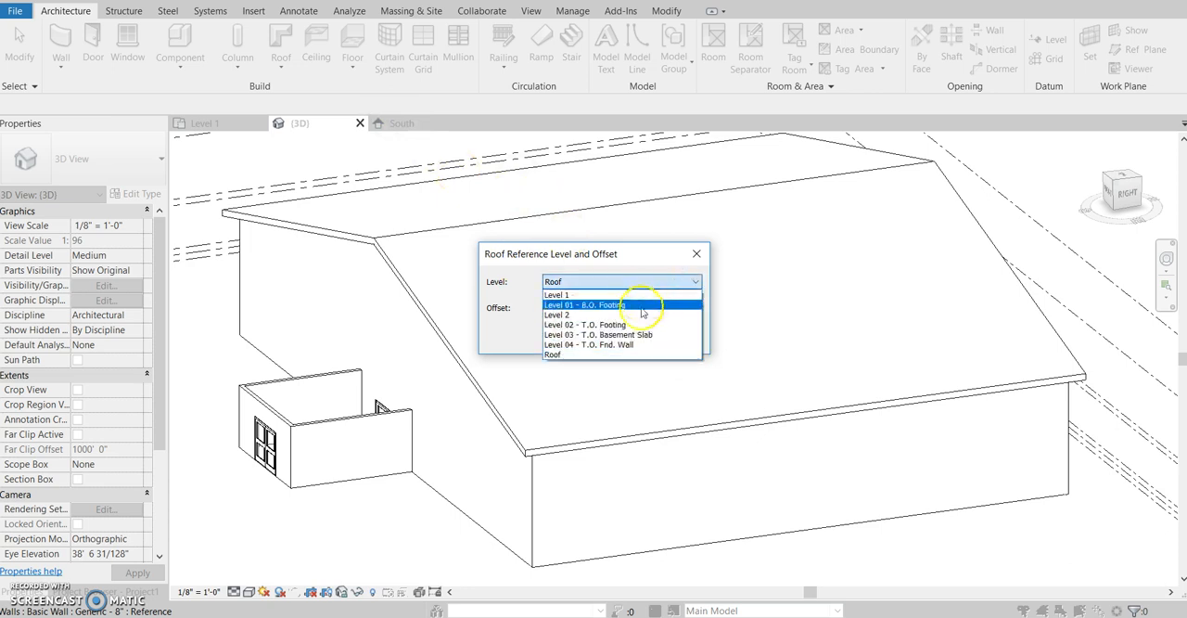
pyautogui.click(637, 312)
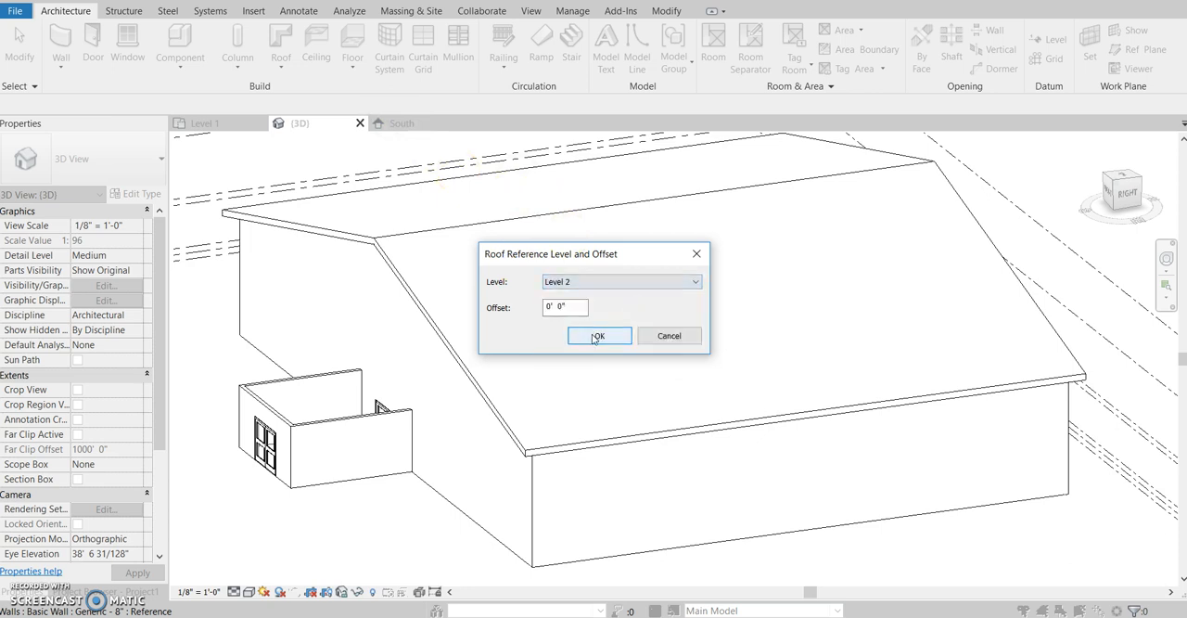
pyautogui.click(597, 336)
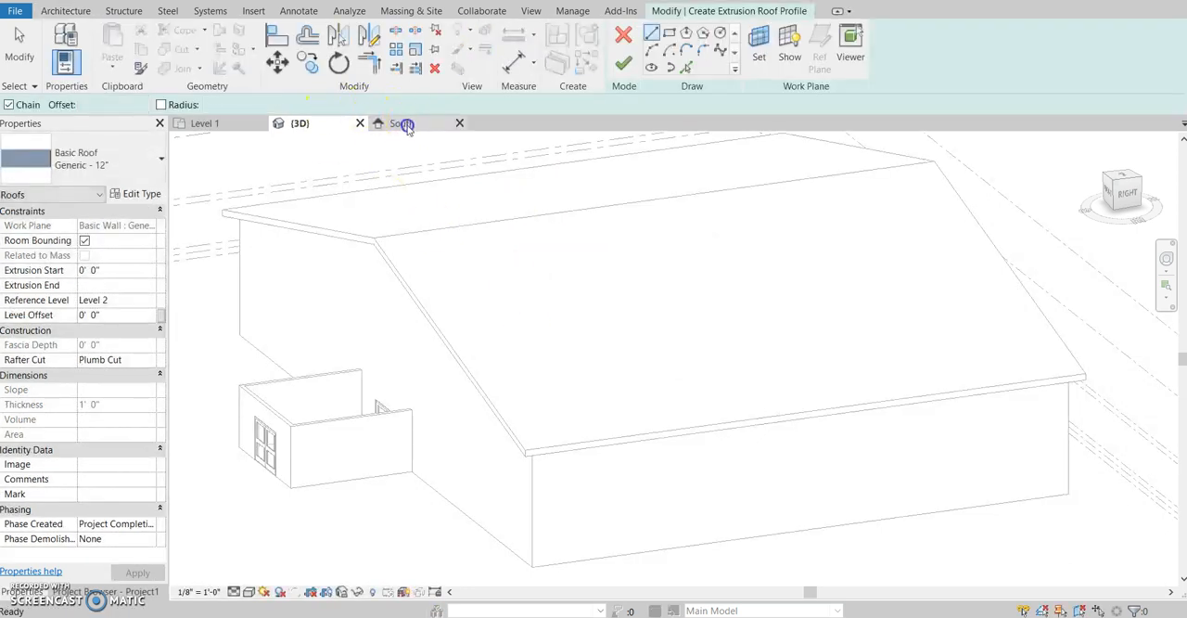
# - In the South elevation, sketch an S-shaped roof profile above the entrance from two connected arcs, about 10' and 12'-11" across, and finish the roof
pyautogui.click(403, 124)
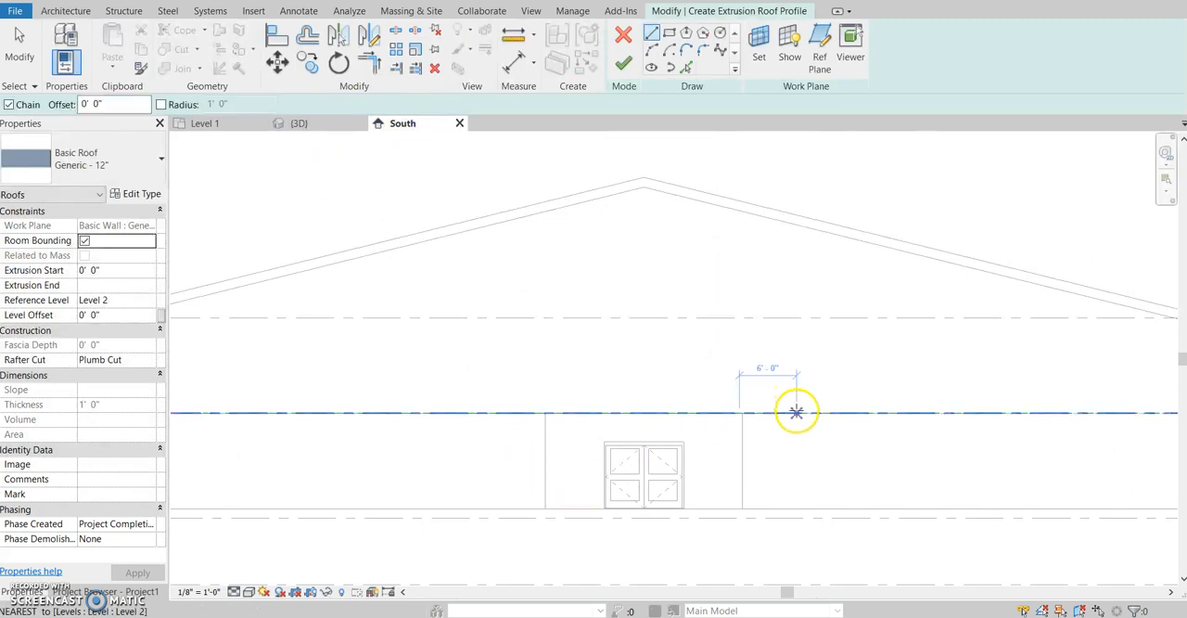
pyautogui.scroll(3, 566, 409)
pyautogui.scroll(-3, 649, 349)
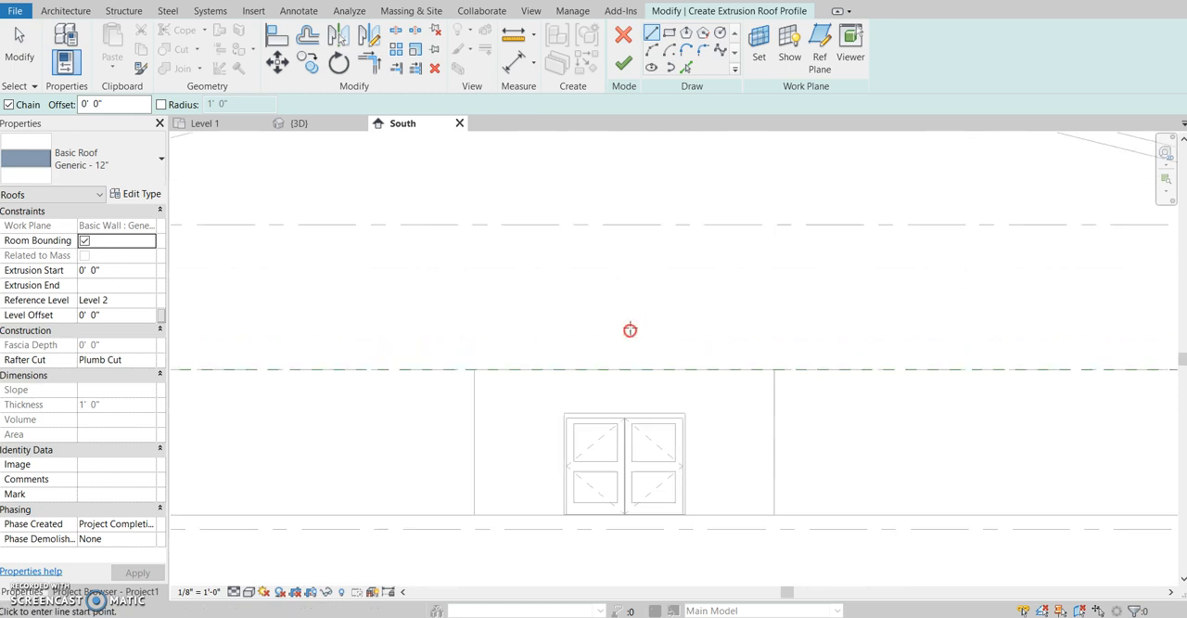
pyautogui.click(446, 370)
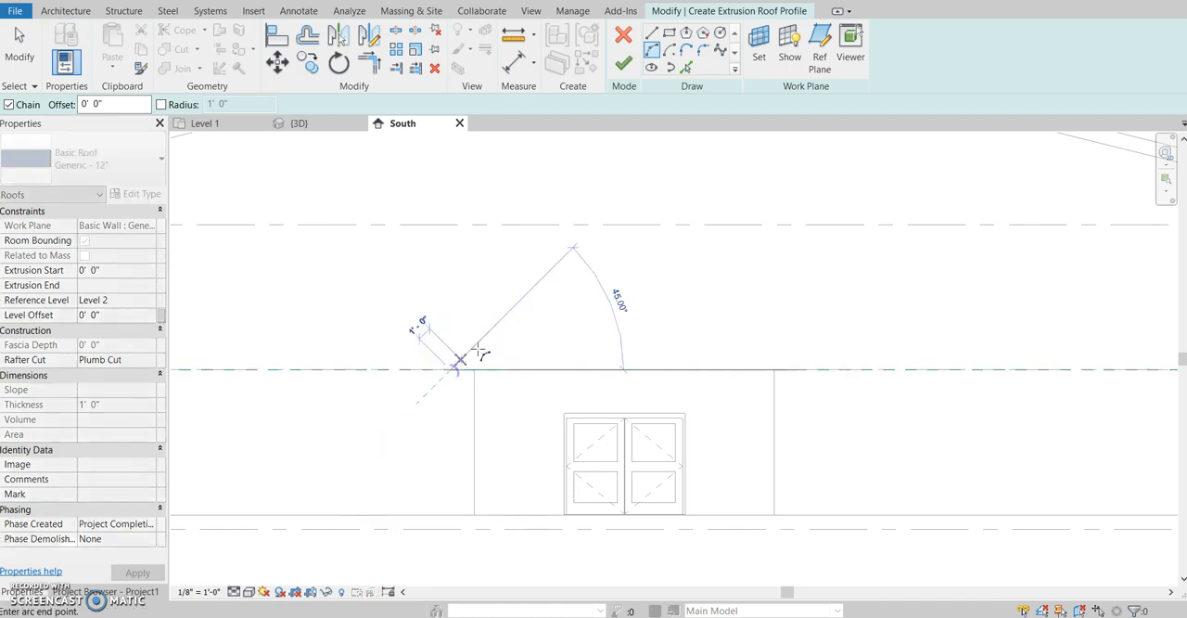
pyautogui.click(587, 320)
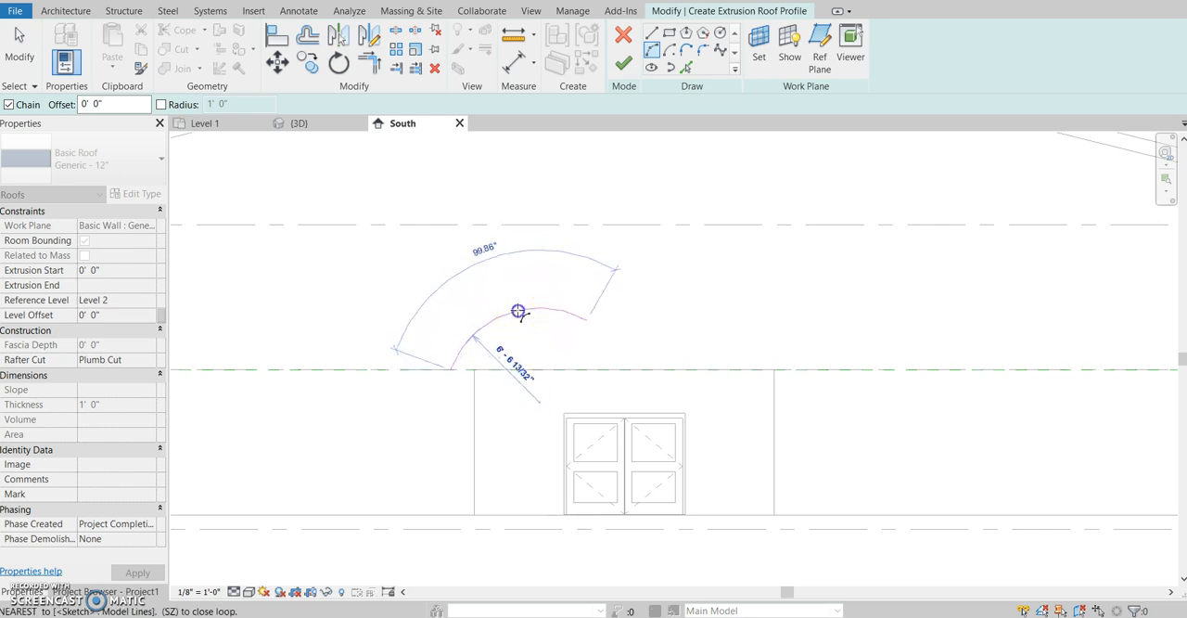
pyautogui.click(518, 311)
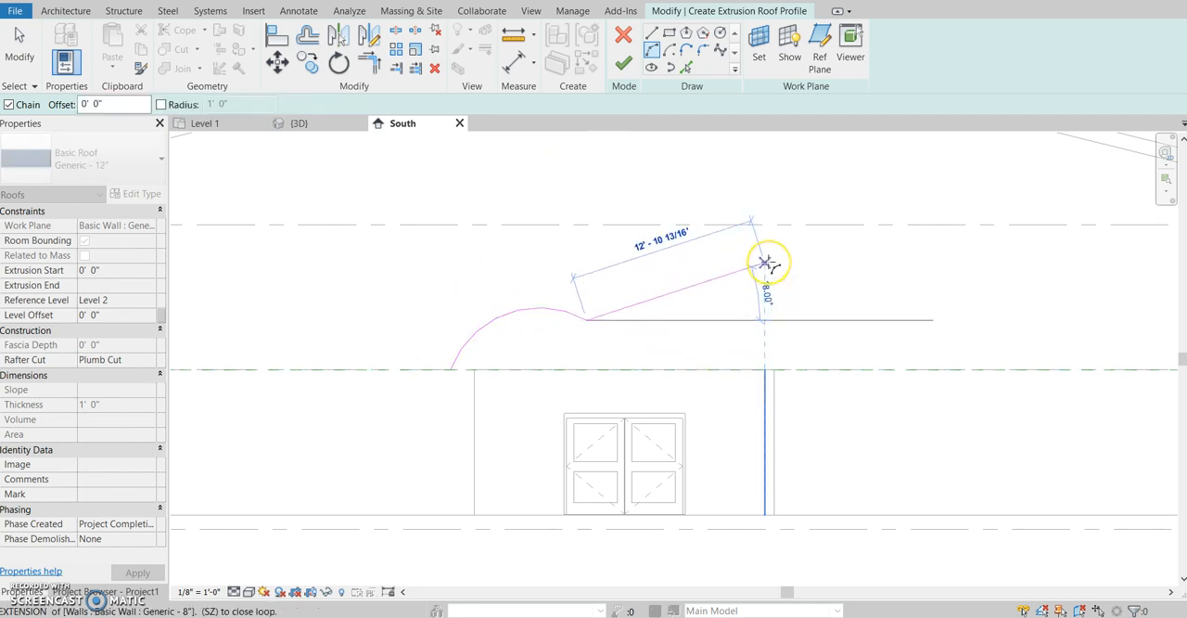
pyautogui.click(764, 264)
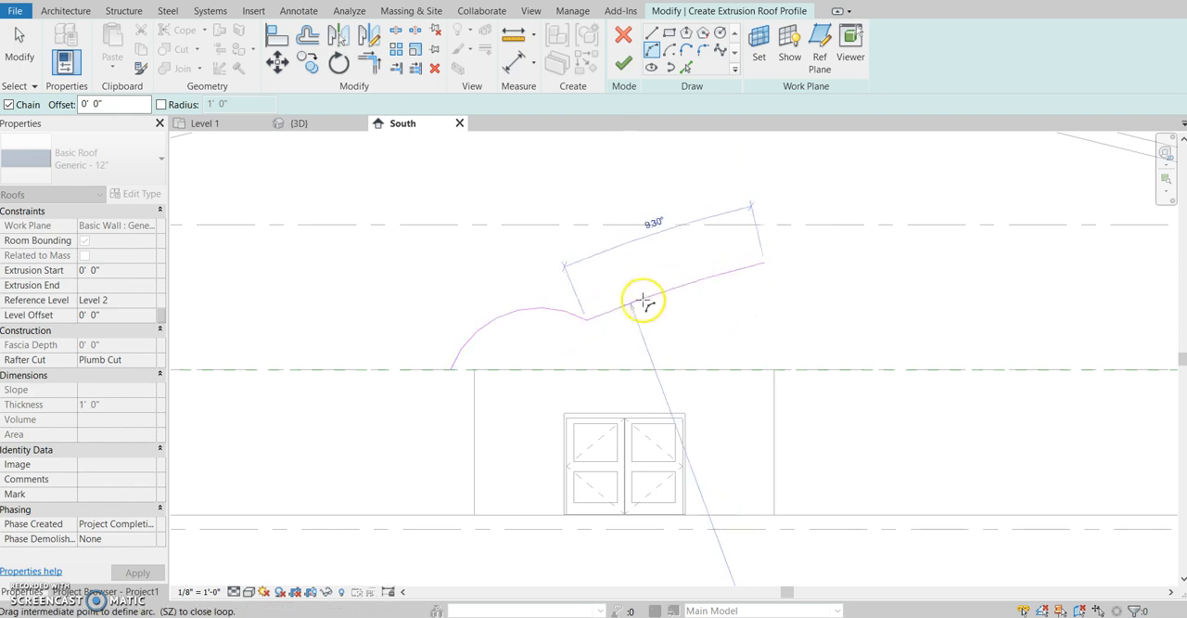
pyautogui.click(626, 335)
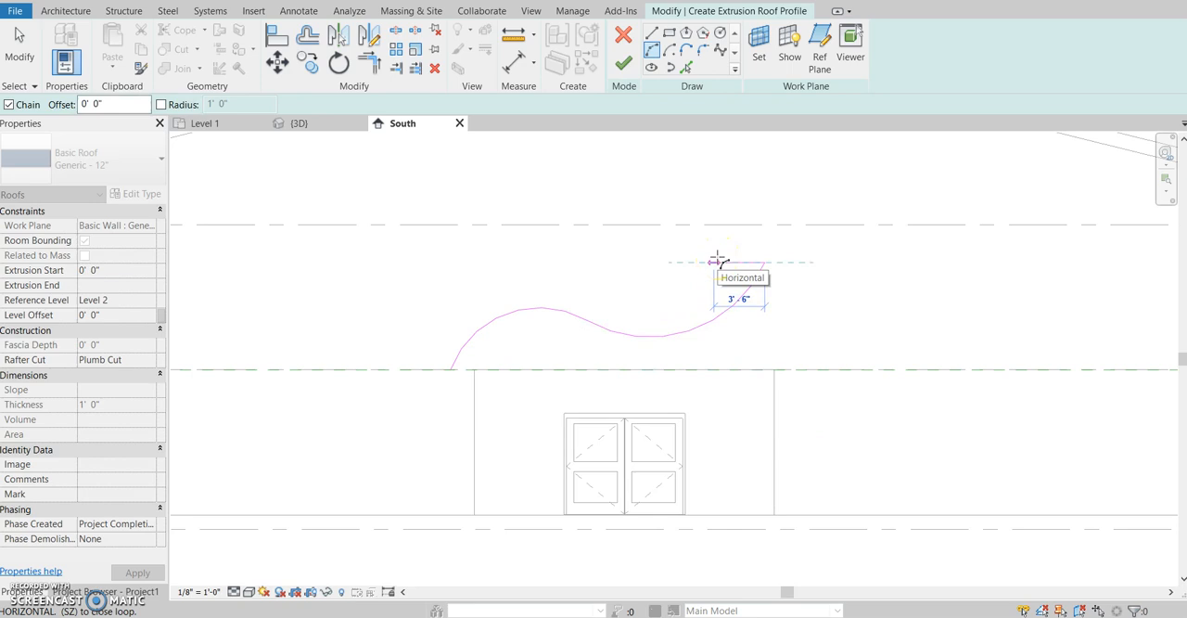
pyautogui.press('Escape')
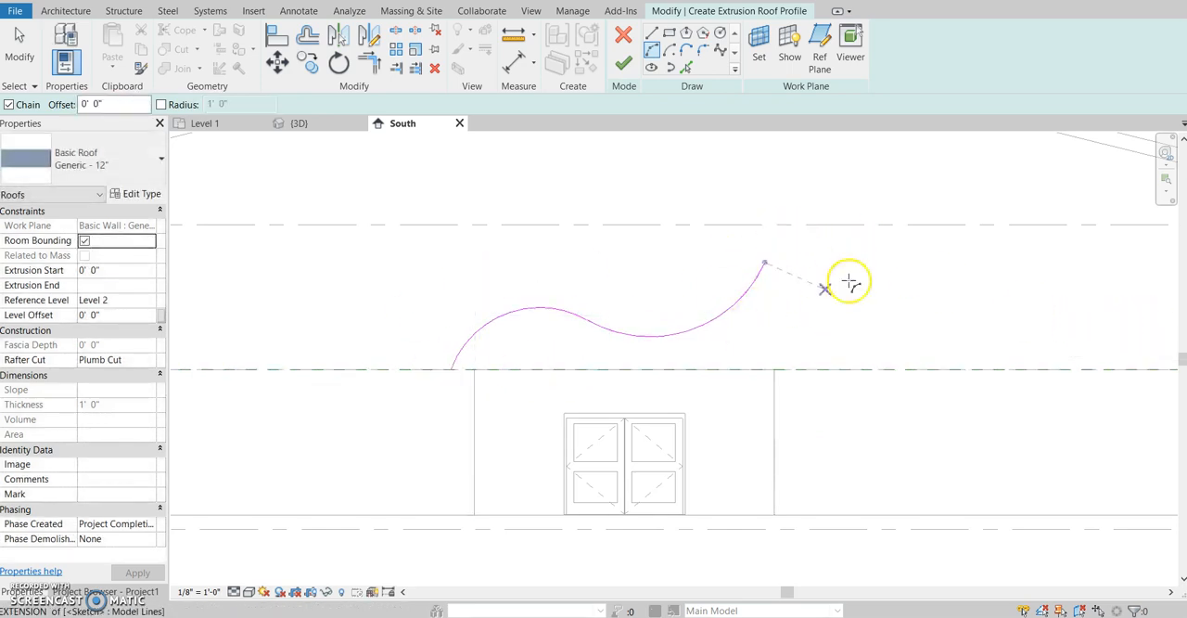
pyautogui.click(623, 63)
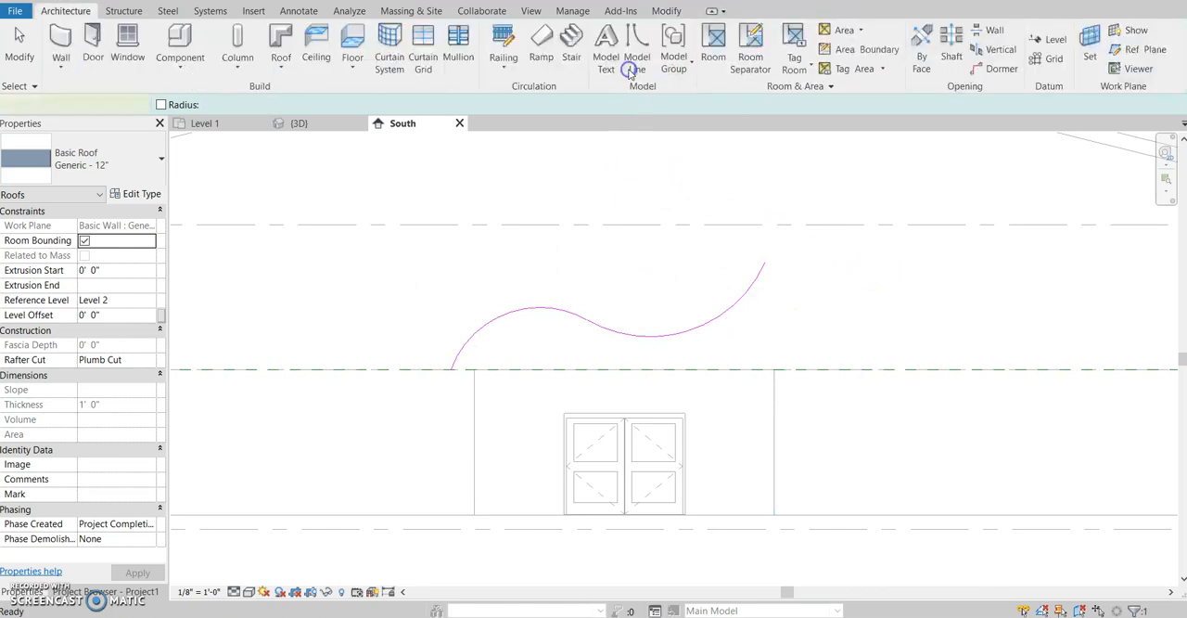
# - Temporarily hide the main building's gable roof in the 3D view
pyautogui.click(315, 124)
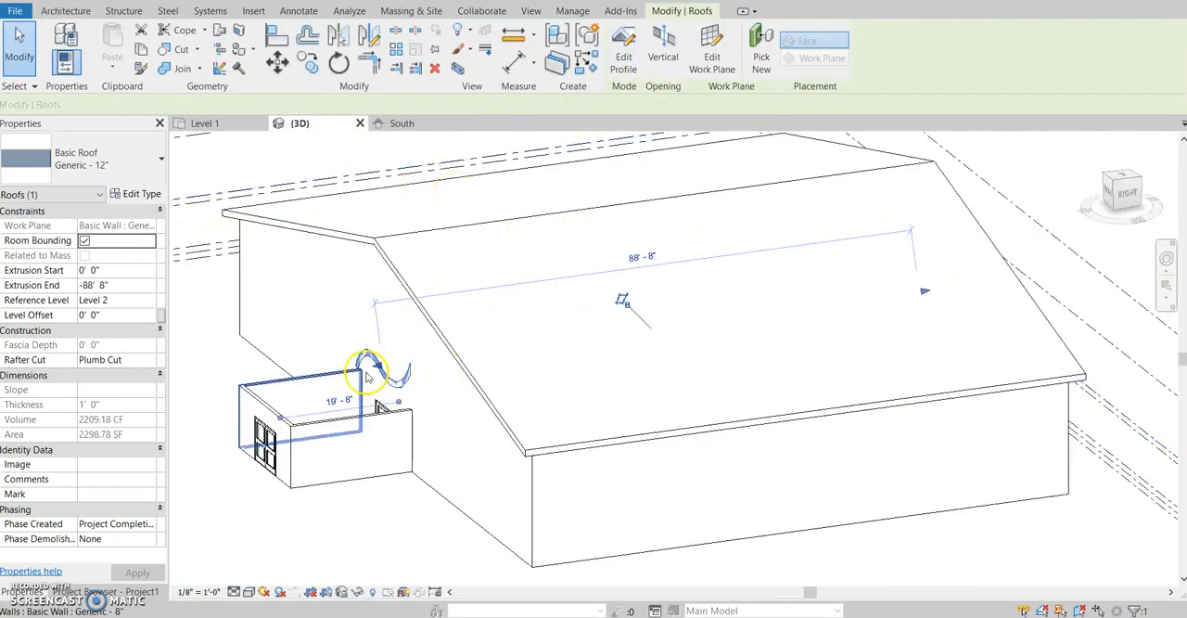
pyautogui.click(451, 347)
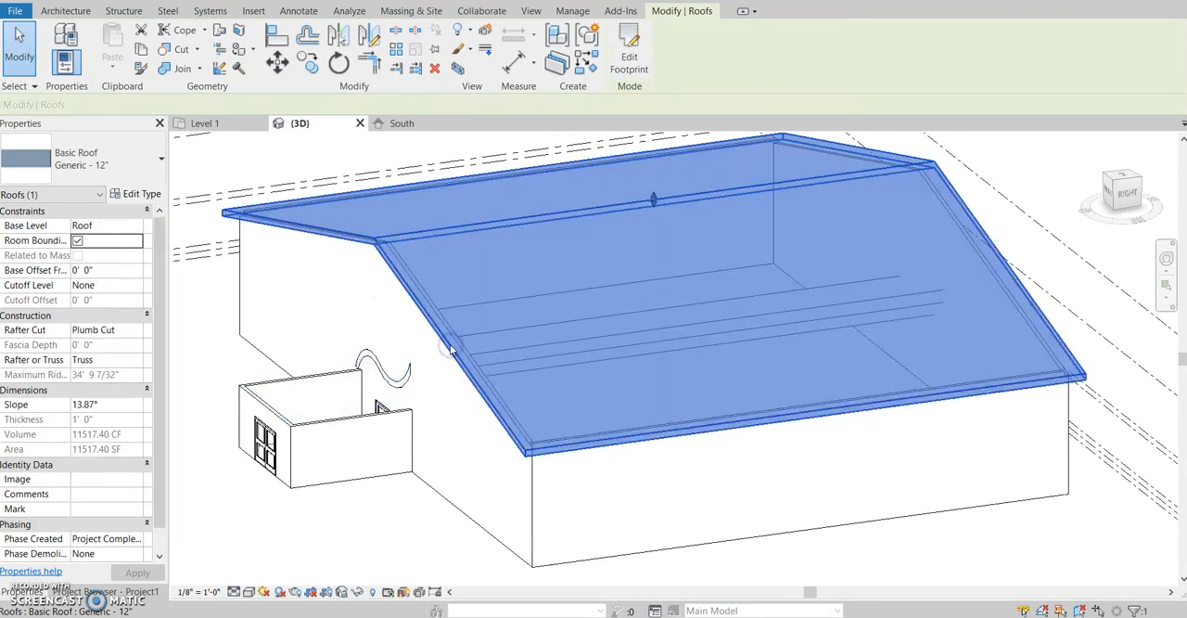
pyautogui.press('h')
pyautogui.press('h')
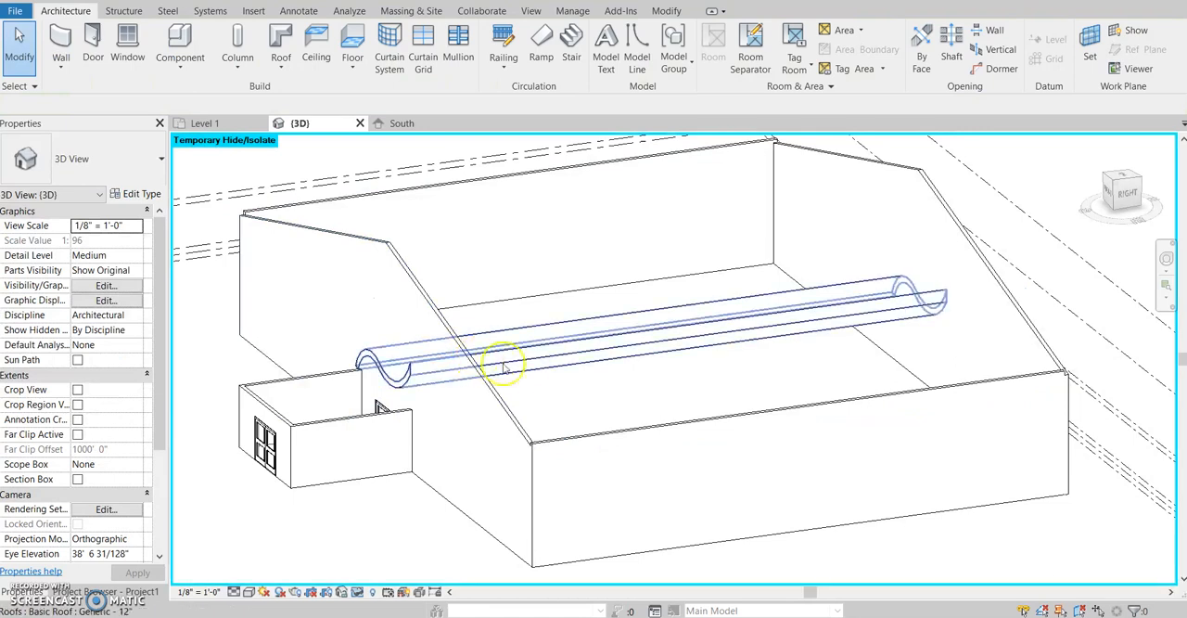
# - Stretch the curved roof's far end out over the entrance block, to an extrusion end of about 22'-9"
pyautogui.click(927, 299)
pyautogui.moveTo(927, 300); pyautogui.dragTo(190, 399)
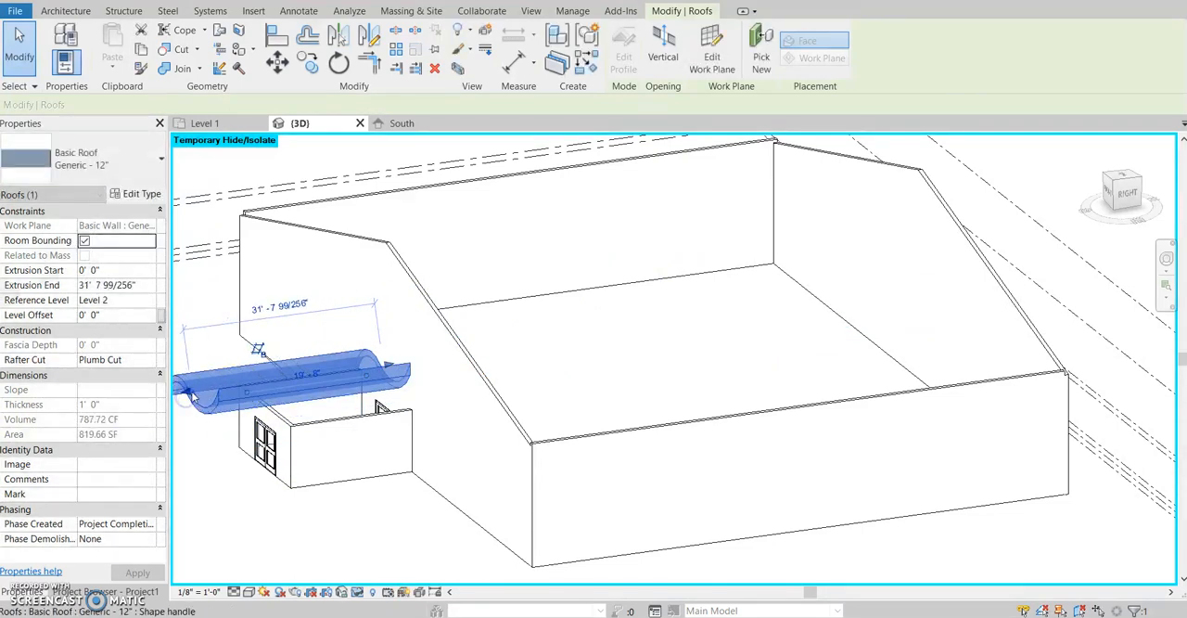
pyautogui.moveTo(263, 396); pyautogui.dragTo(258, 397)
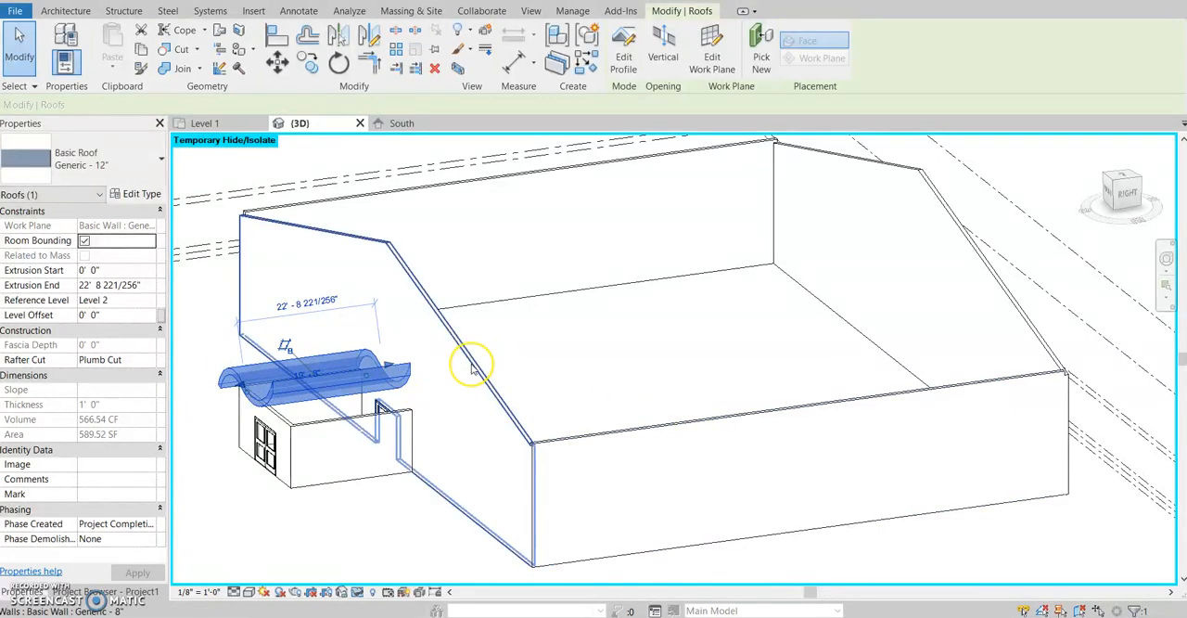
pyautogui.click(394, 492)
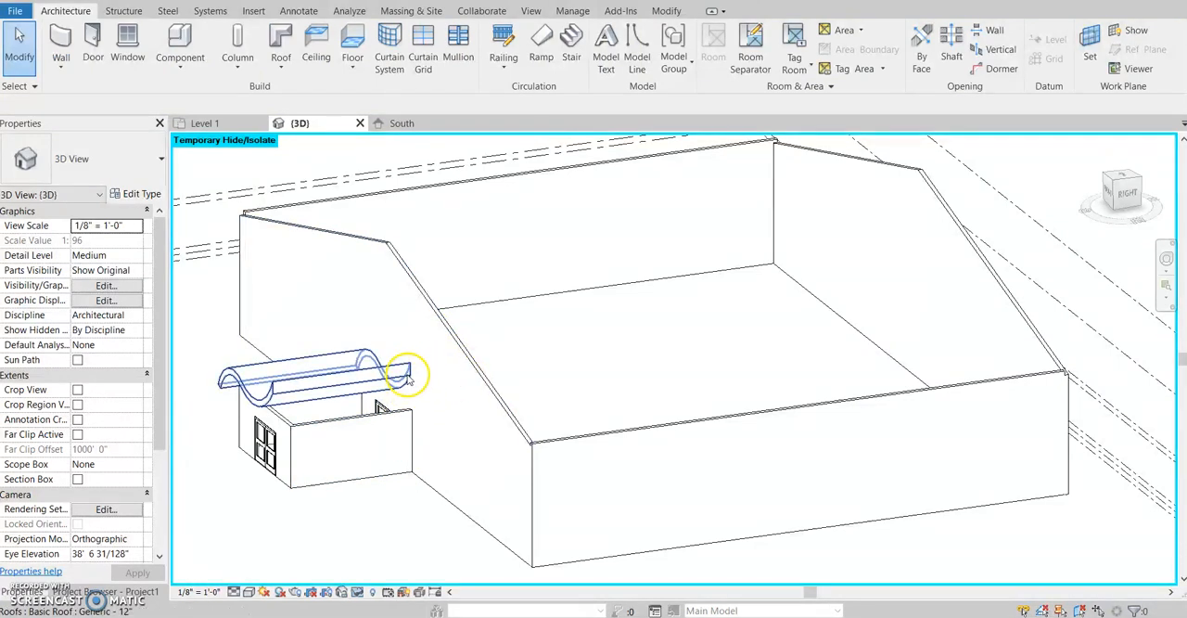
# - Return to the South elevation and undo the creation of the curved entrance roof
pyautogui.click(402, 122)
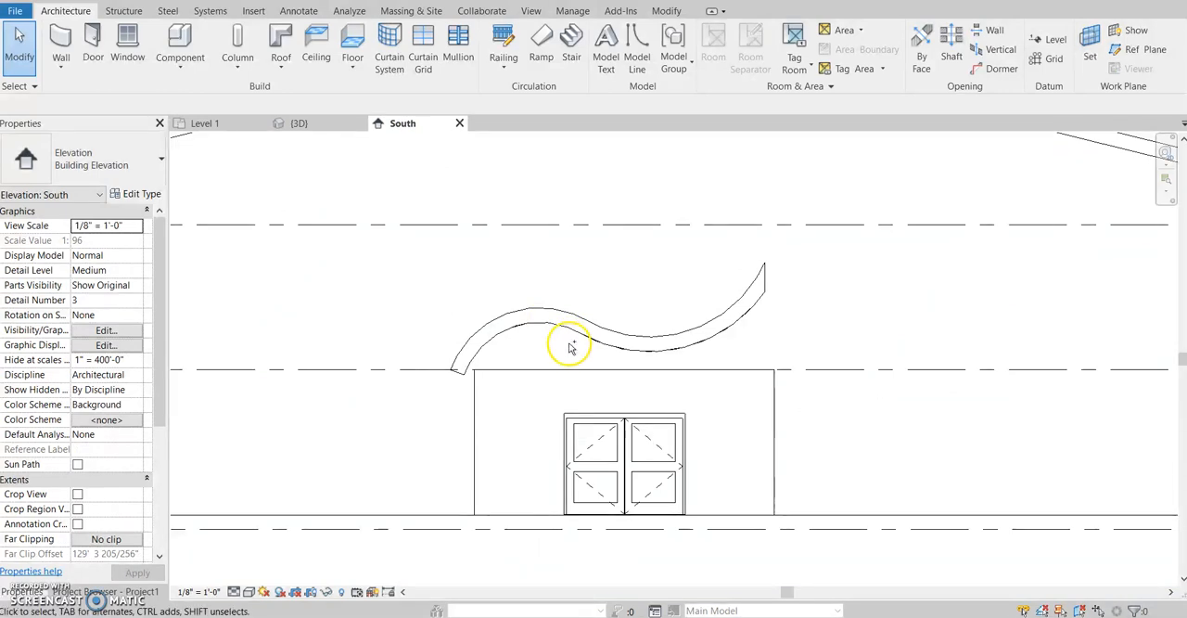
pyautogui.doubleClick(572, 345)
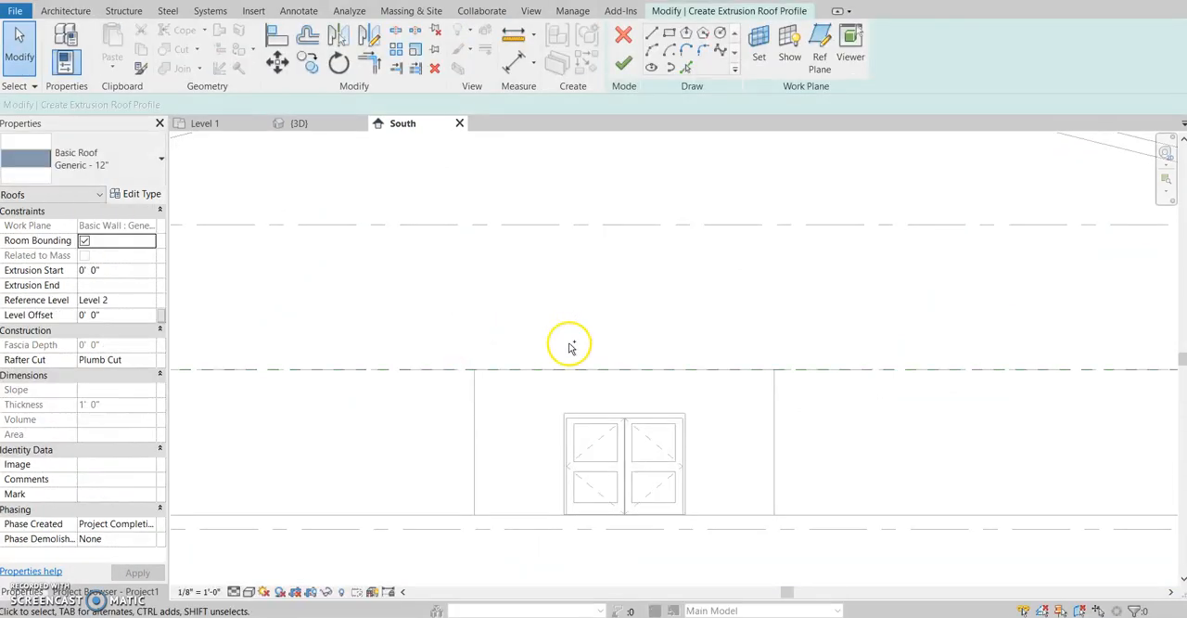
pyautogui.hotkey('ctrl', 'z')
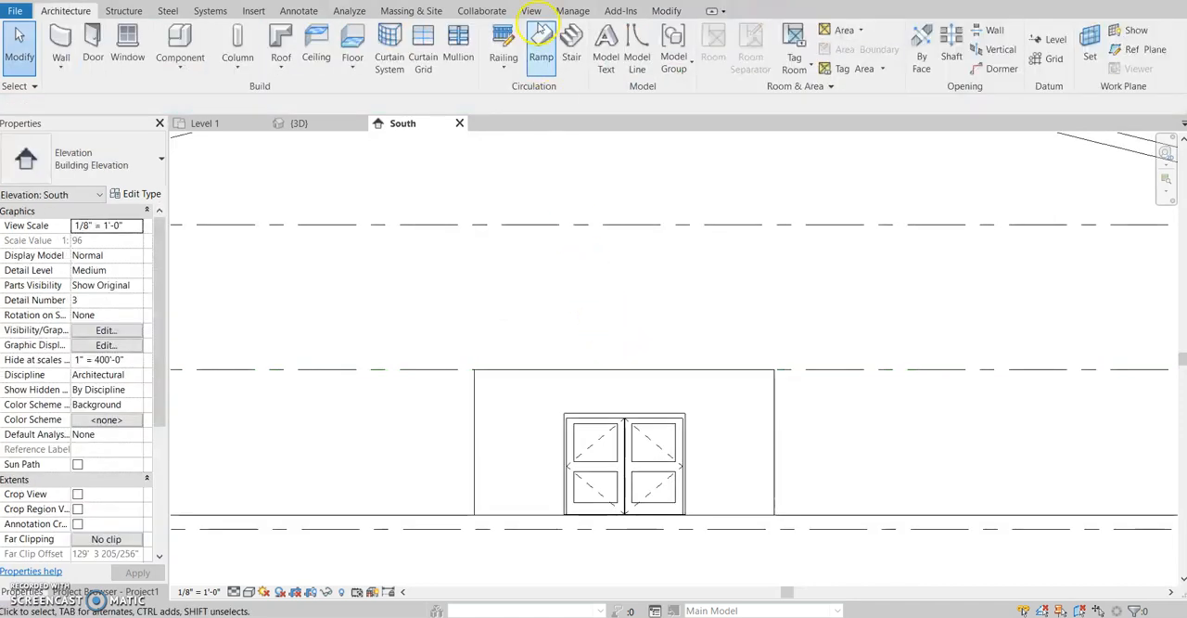
# - Start a new roof by extrusion on the plane of the entrance block's front wall, with Level 2 as its reference level
pyautogui.click(281, 69)
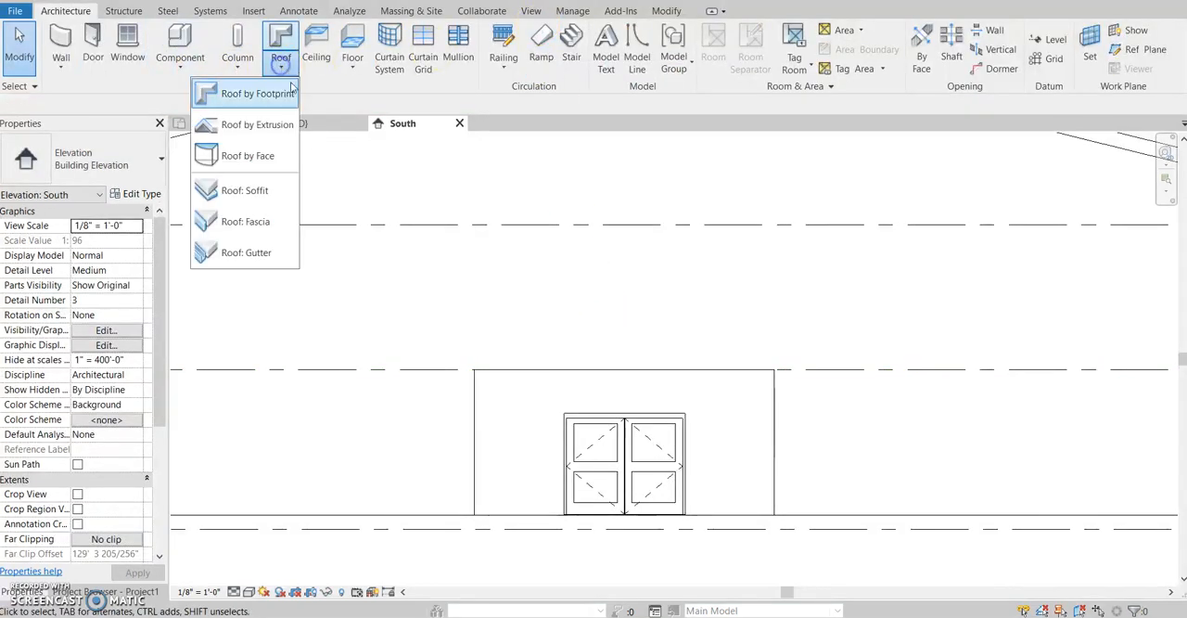
pyautogui.click(260, 124)
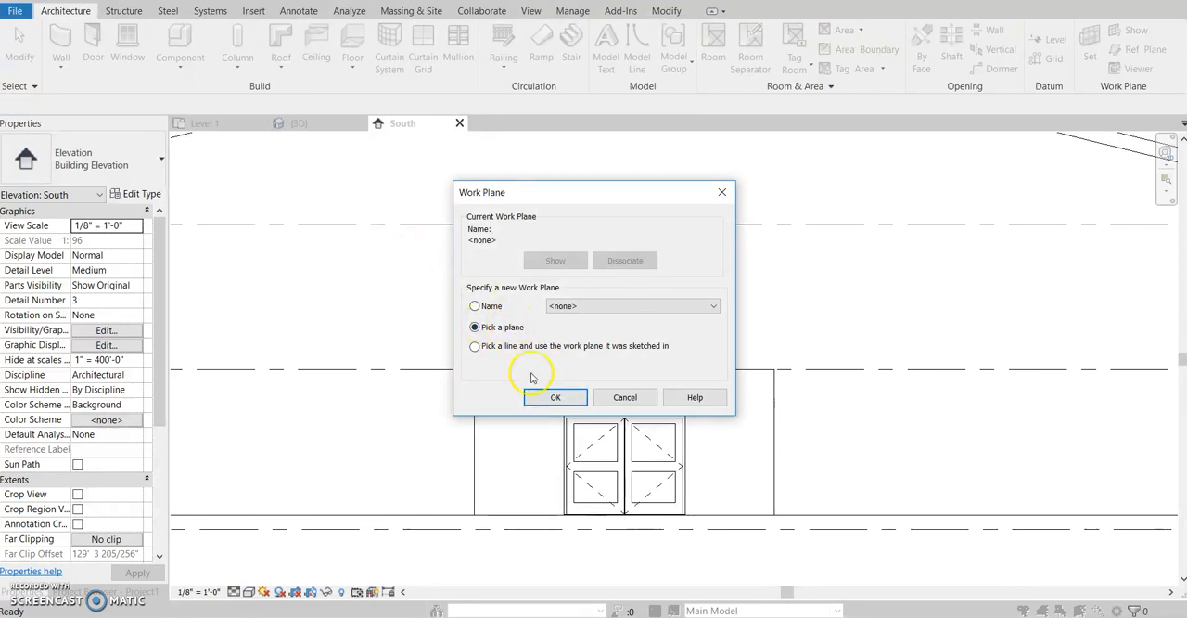
pyautogui.click(555, 399)
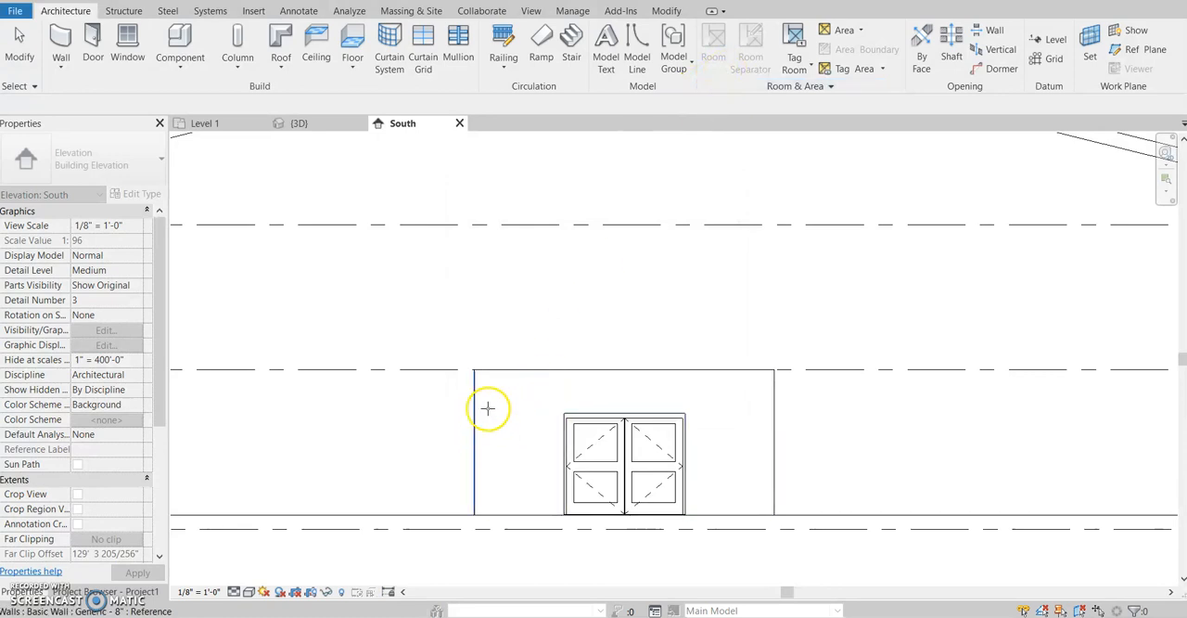
pyautogui.click(500, 371)
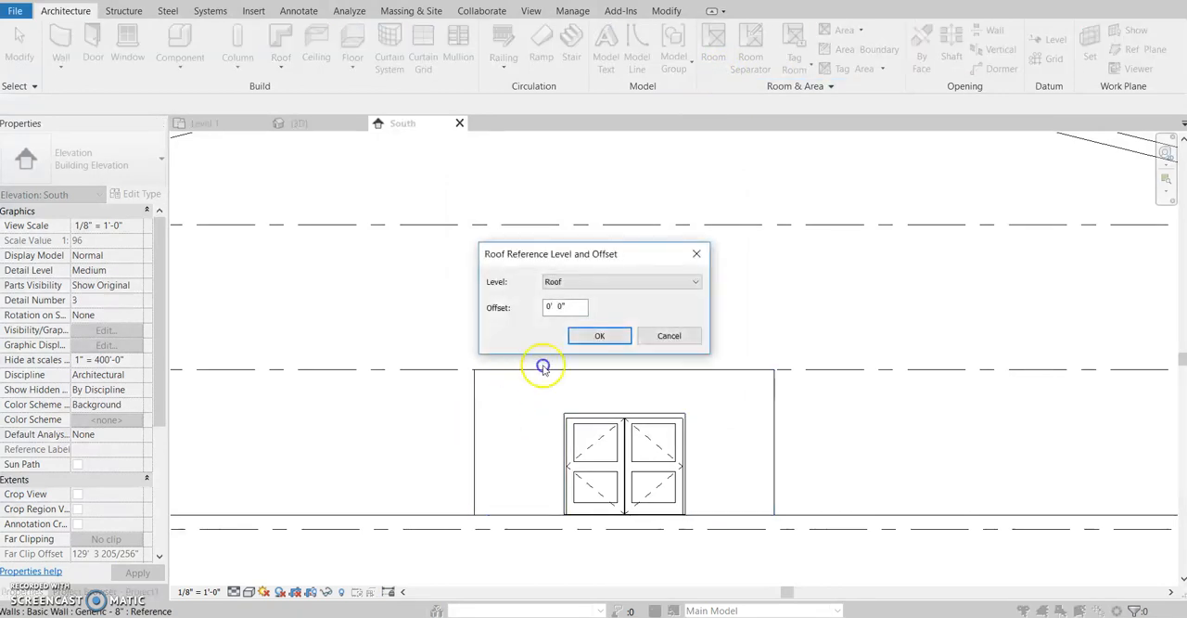
pyautogui.click(694, 283)
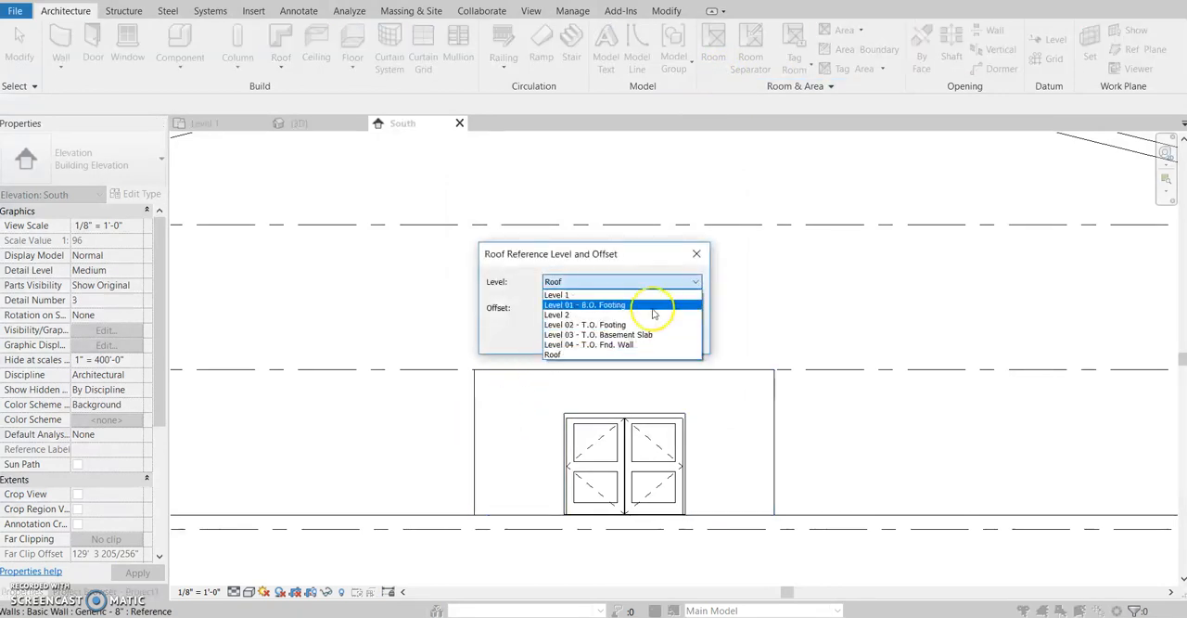
pyautogui.click(652, 296)
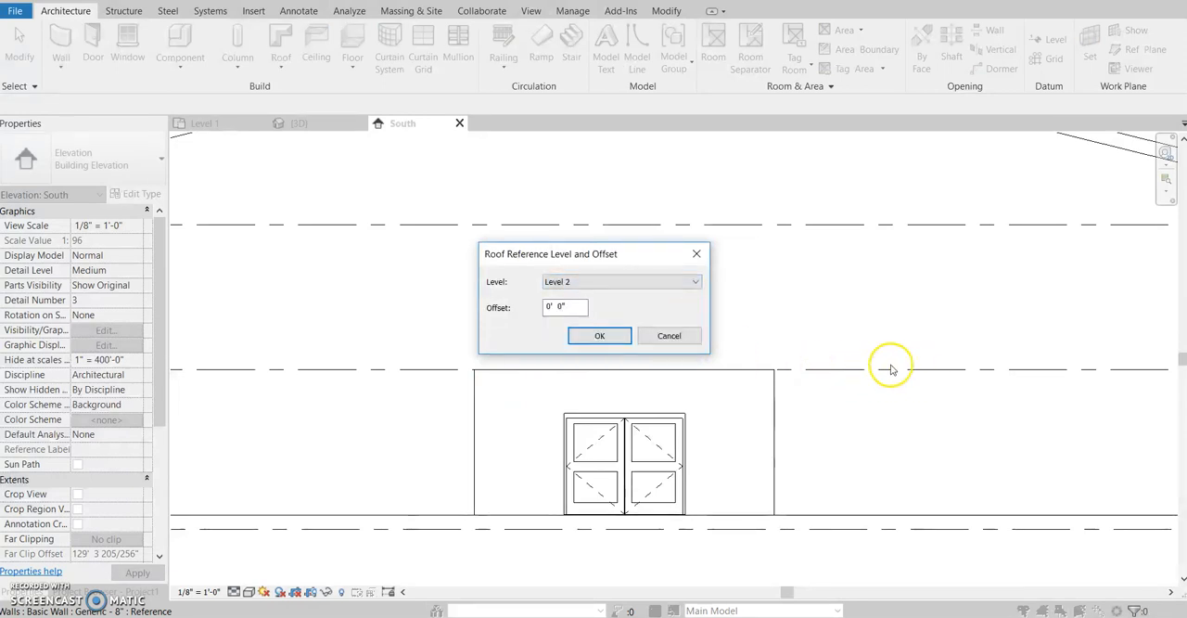
pyautogui.click(597, 337)
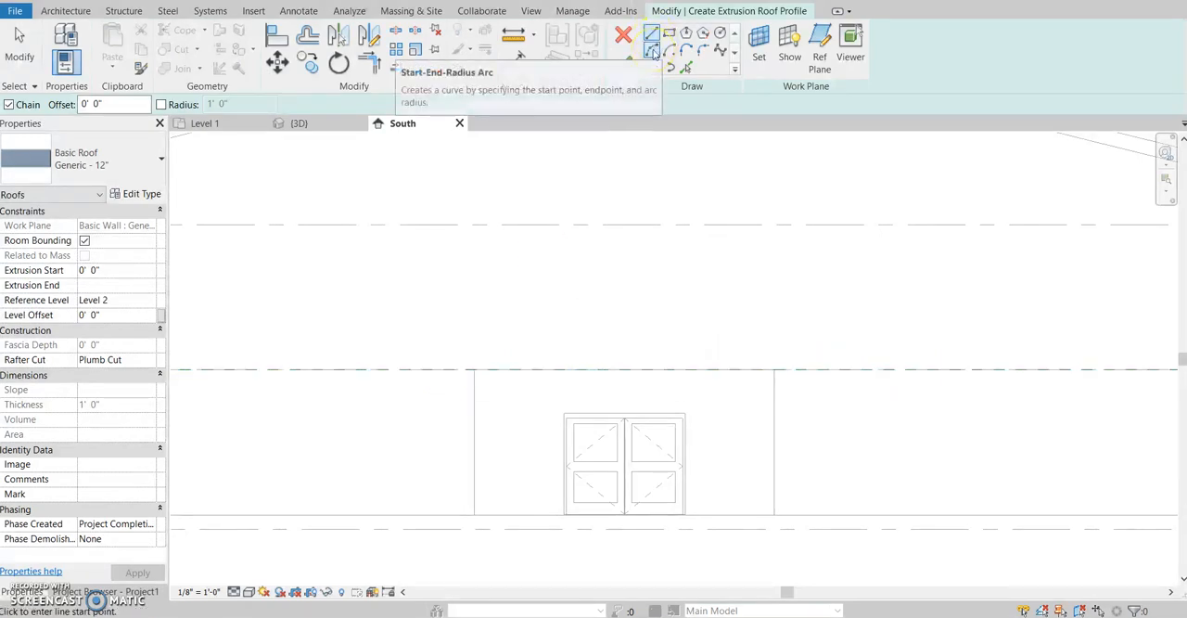
# - Sketch a concave start-end-radius arc, radius about 14', from Level 2 just outside the entrance block's left wall up to the Roof level above the door
pyautogui.click(653, 53)
pyautogui.click(452, 370)
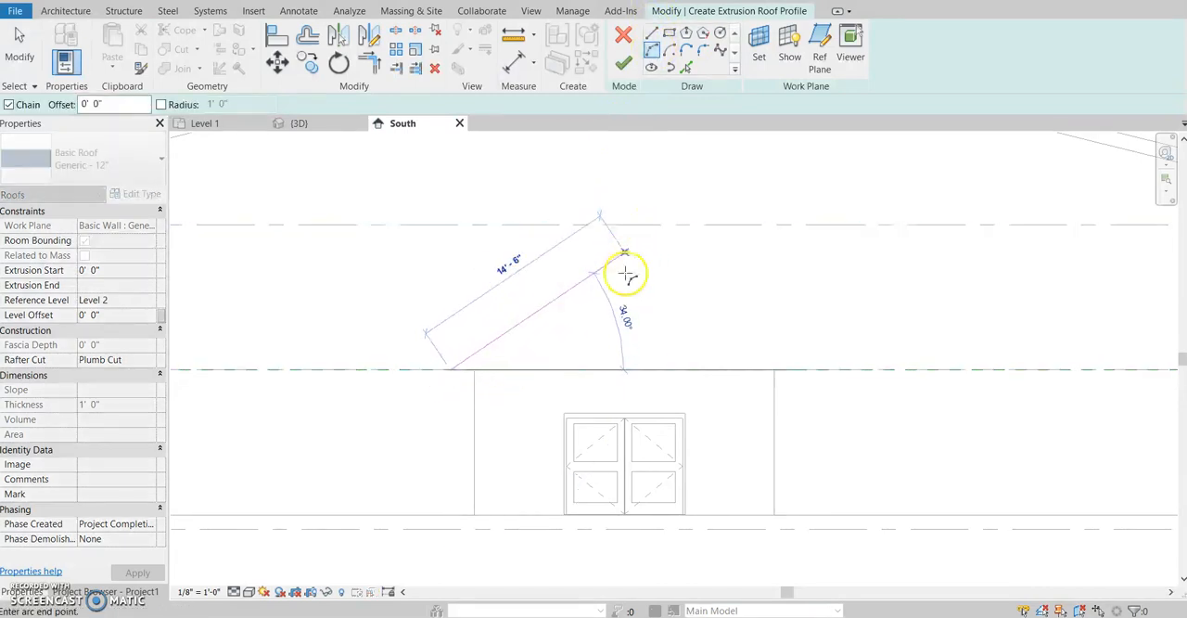
pyautogui.click(629, 224)
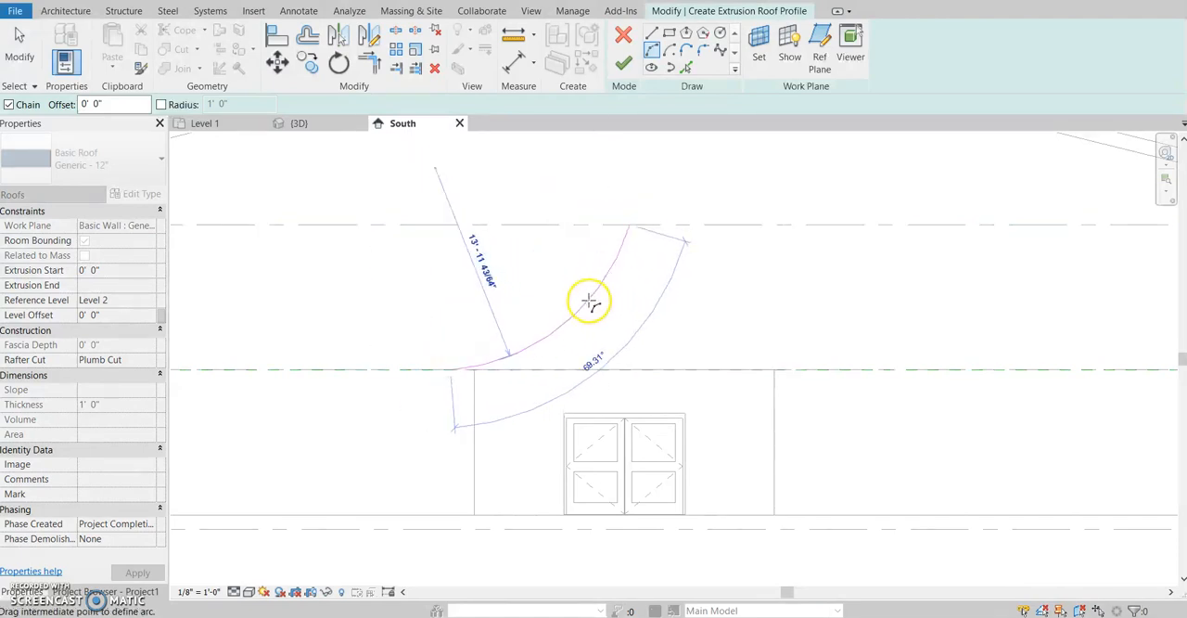
pyautogui.click(590, 302)
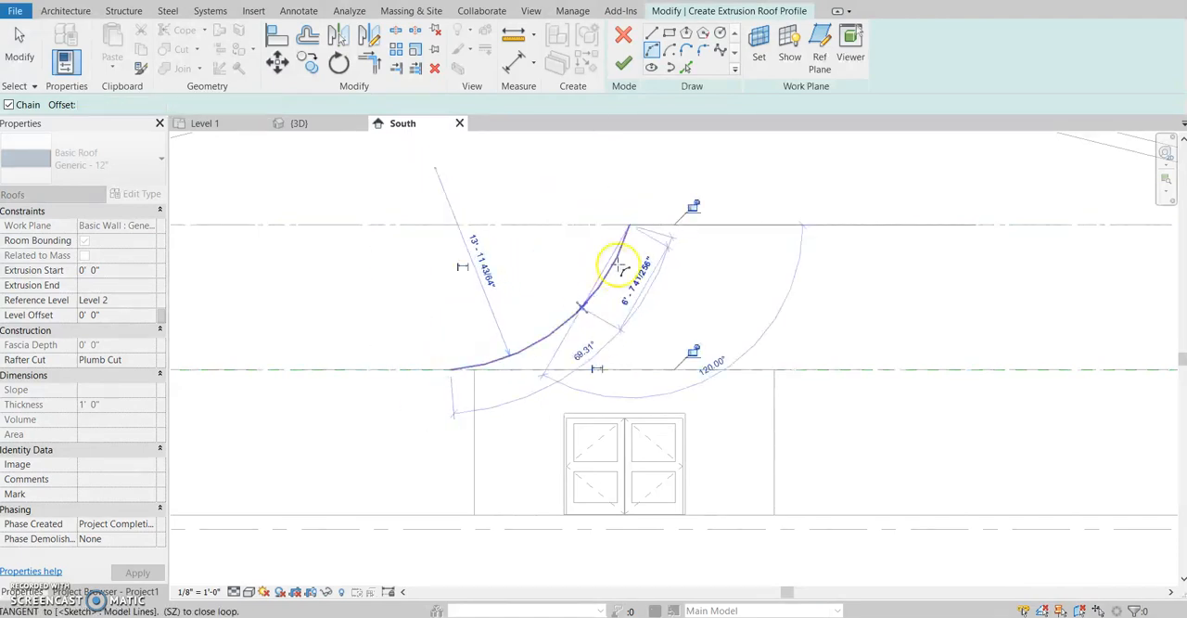
# - Continue the profile with a convex arc, radius about 14'-5", down to Level 2 beyond the block's right wall, and finish the roof
pyautogui.click(813, 370)
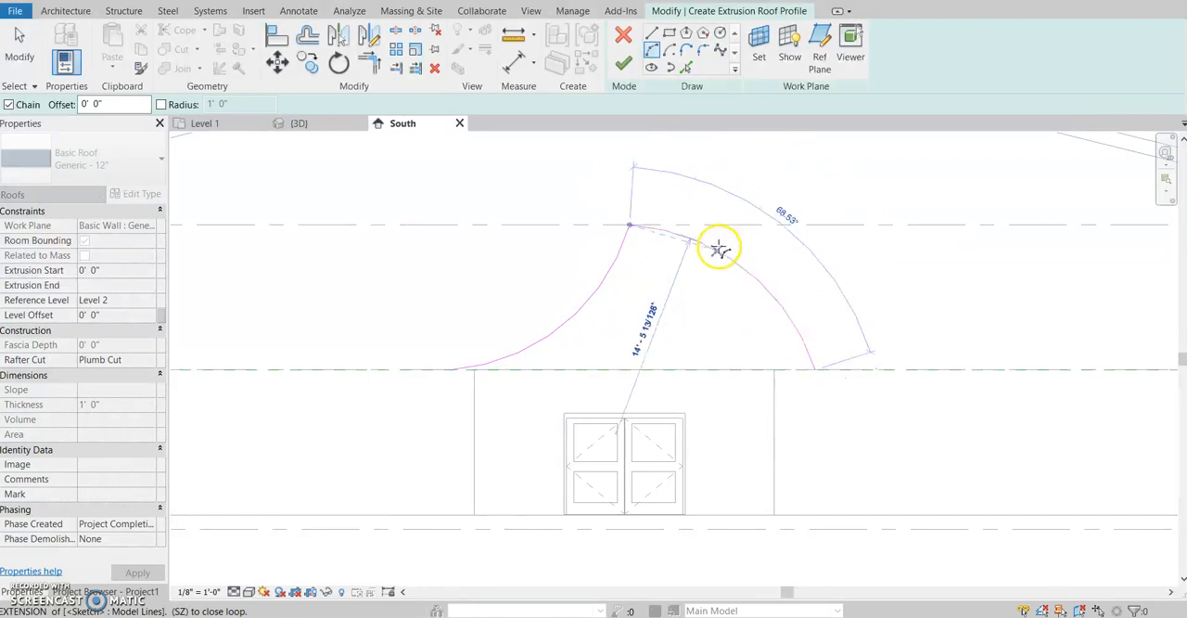
pyautogui.click(720, 249)
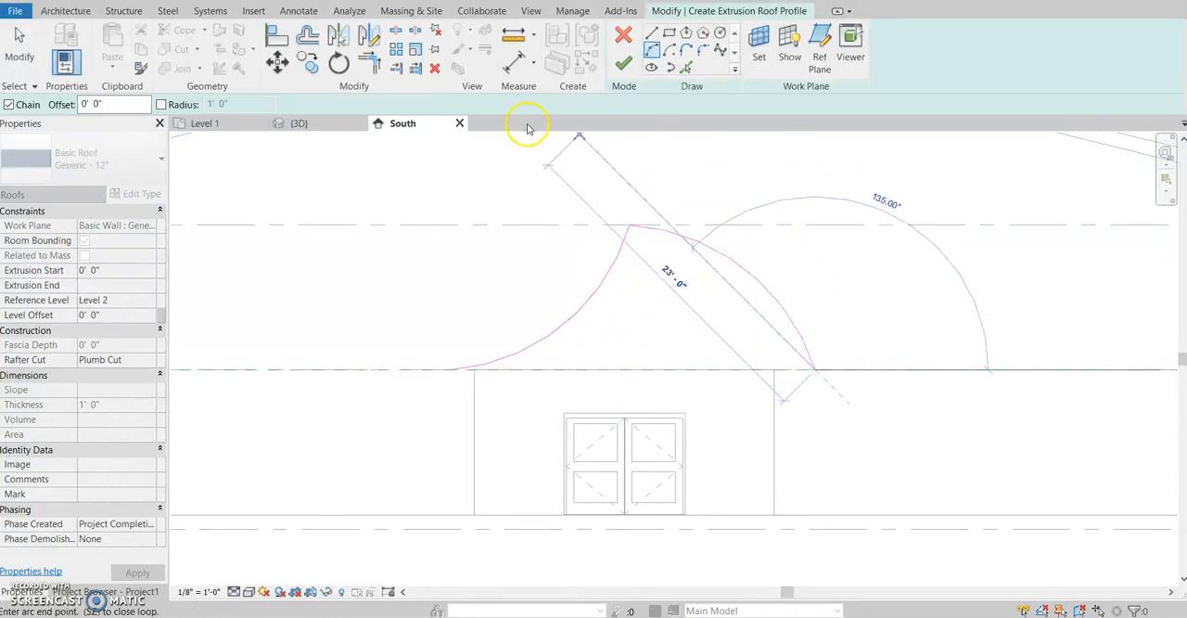
pyautogui.press('Escape')
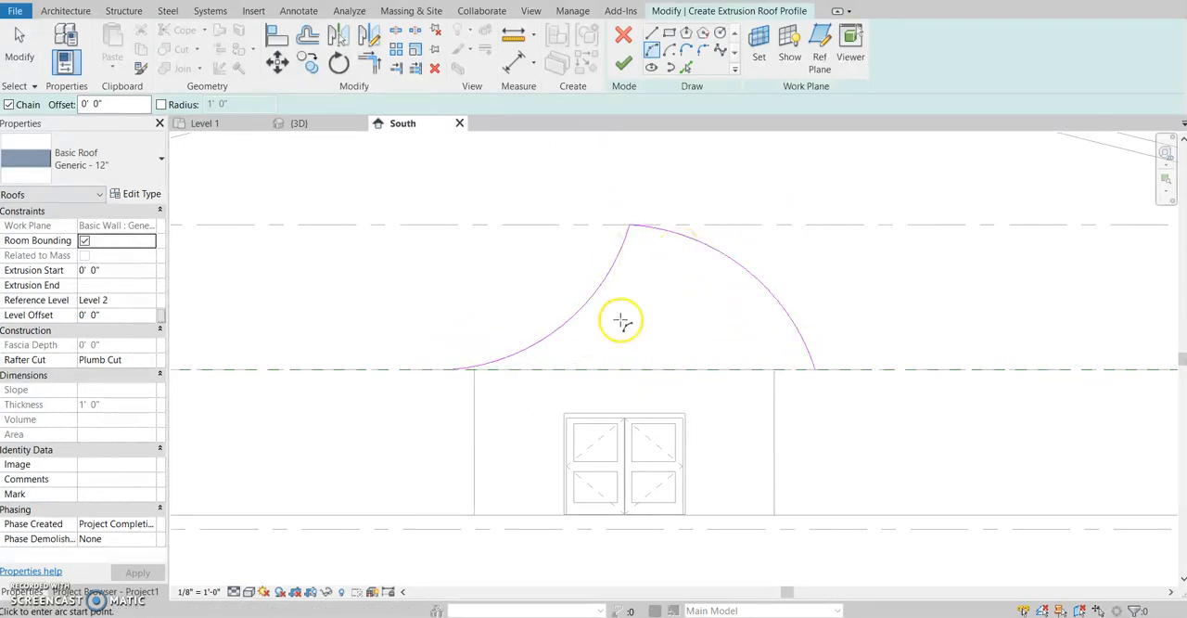
pyautogui.click(624, 63)
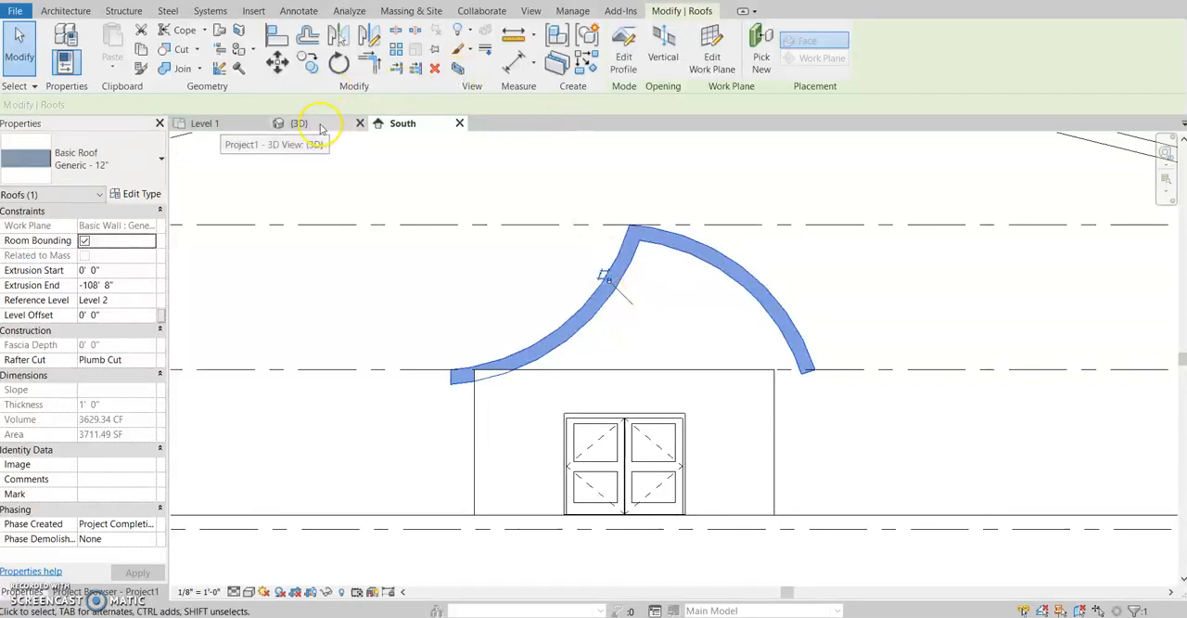
# - Temporarily hide the main building's gable roof in the 3D view to expose the full curved roof
pyautogui.moveTo(346, 419); pyautogui.dragTo(504, 332, button='middle')
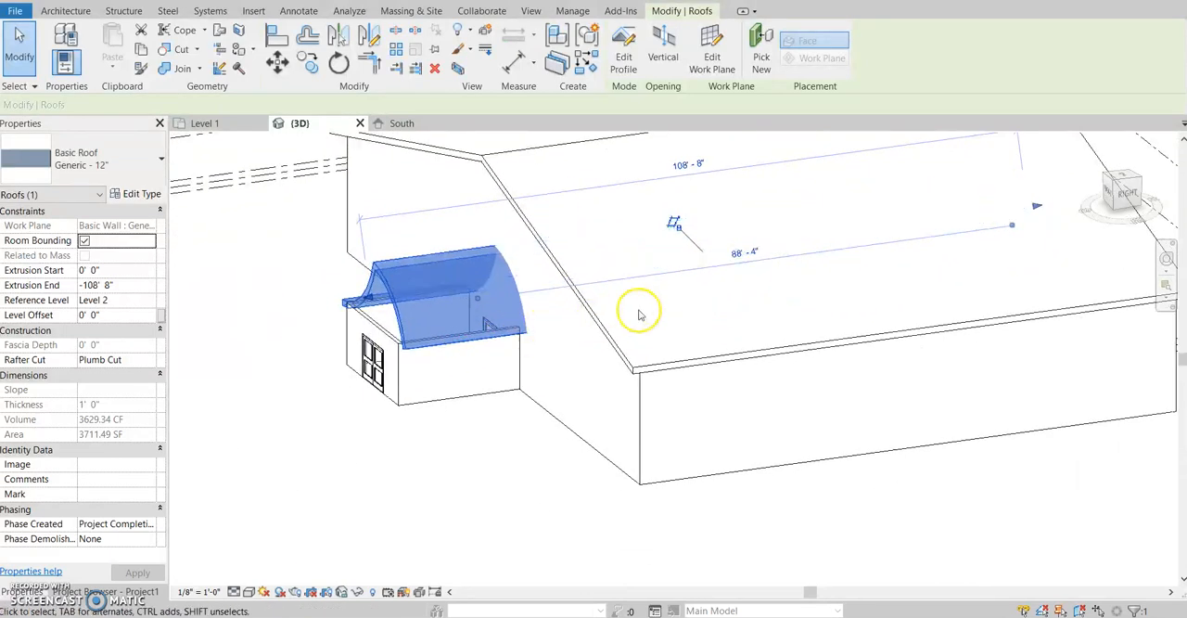
pyautogui.click(701, 358)
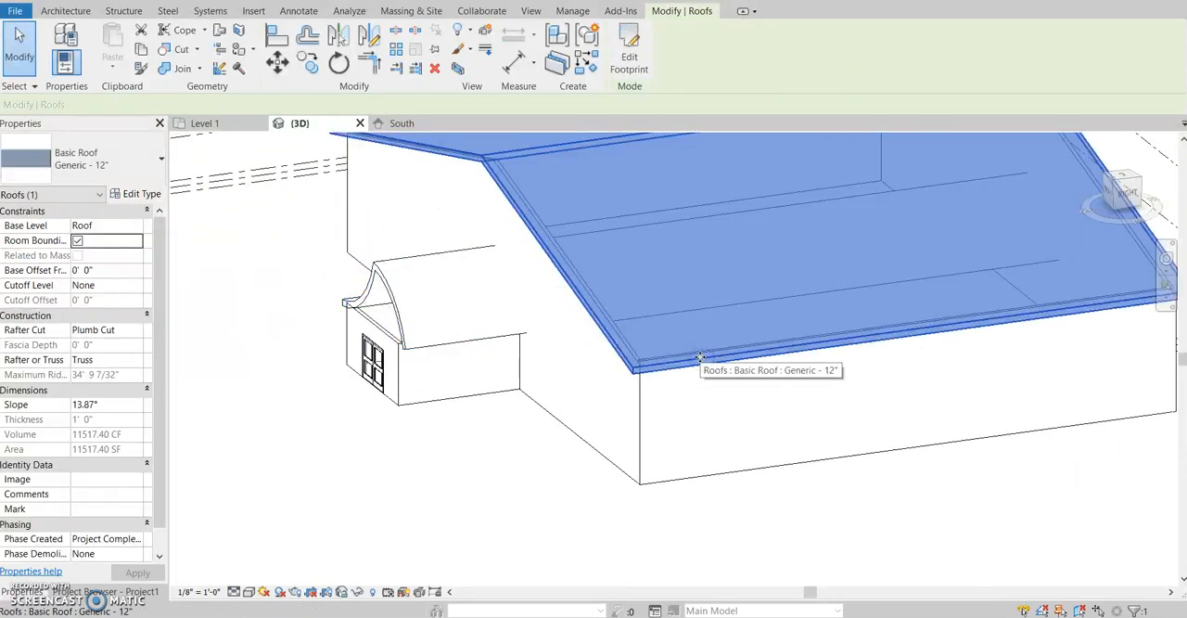
pyautogui.press('h')
pyautogui.press('h')
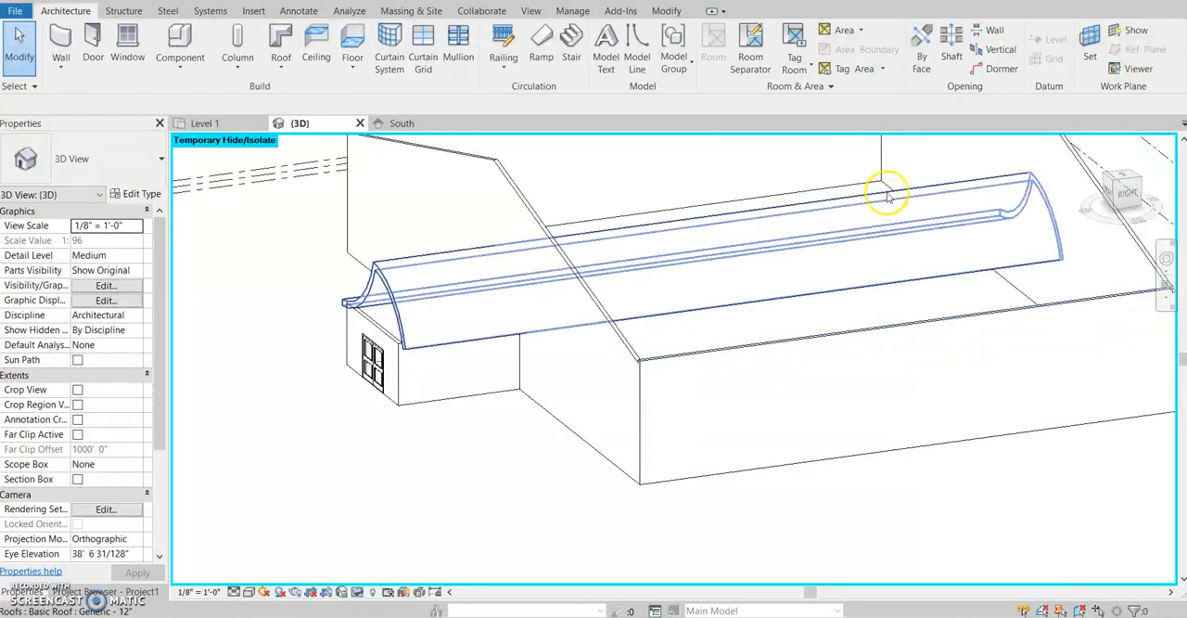
# - Pull the curved roof's far end back over the entrance block, to an extrusion end of about -19'-3"
pyautogui.keyDown('shift'); pyautogui.moveTo(1046, 312); pyautogui.dragTo(889, 330, button='middle'); pyautogui.keyUp('shift')
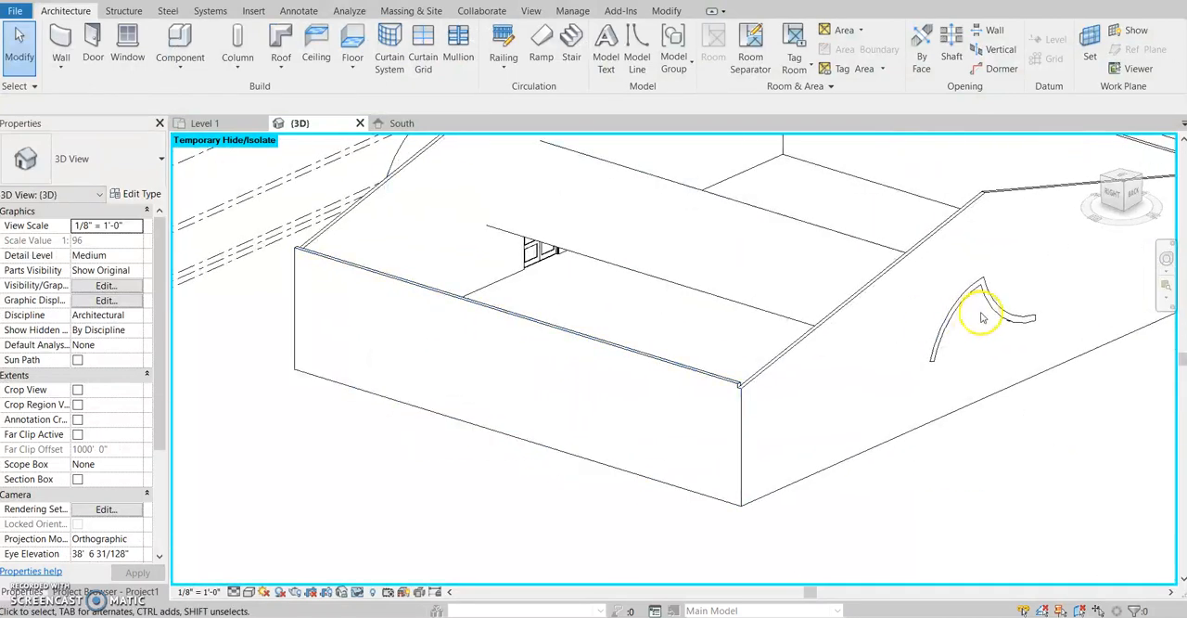
pyautogui.keyDown('shift'); pyautogui.moveTo(983, 295); pyautogui.dragTo(731, 223, button='middle'); pyautogui.keyUp('shift')
pyautogui.click(733, 222)
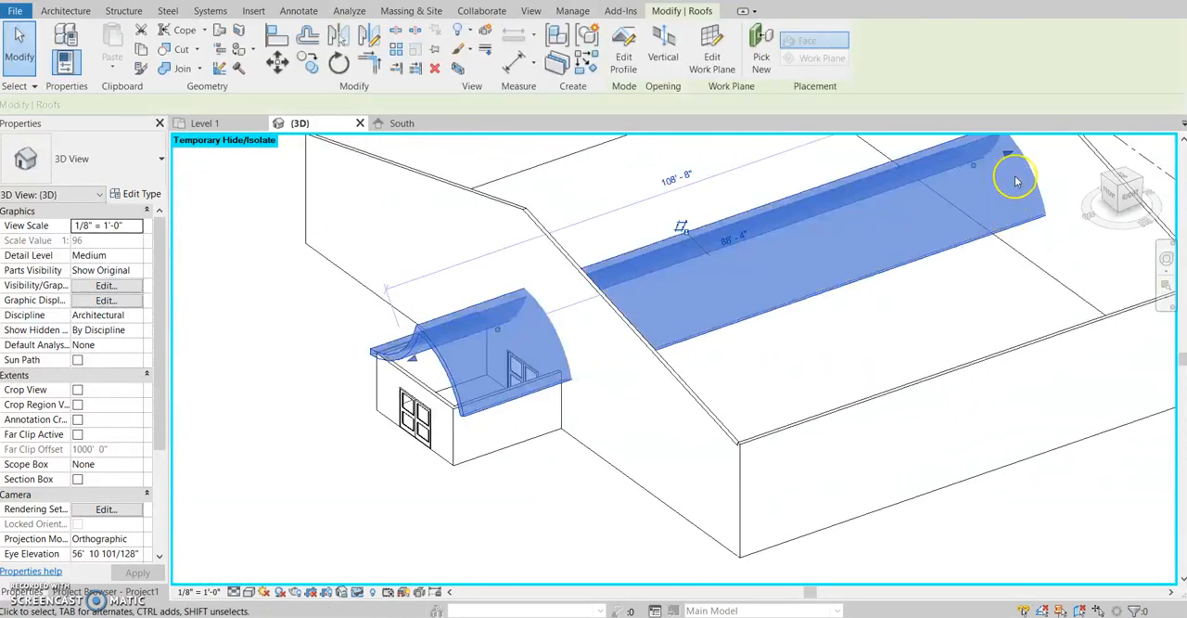
pyautogui.moveTo(845, 210); pyautogui.dragTo(384, 410)
pyautogui.keyDown('shift'); pyautogui.moveTo(543, 411); pyautogui.dragTo(471, 423, button='middle'); pyautogui.keyUp('shift')
pyautogui.scroll(5, 536, 379)
pyautogui.keyDown('shift'); pyautogui.moveTo(548, 414); pyautogui.dragTo(575, 451, button='middle'); pyautogui.keyUp('shift')
pyautogui.scroll(-5, 594, 451)
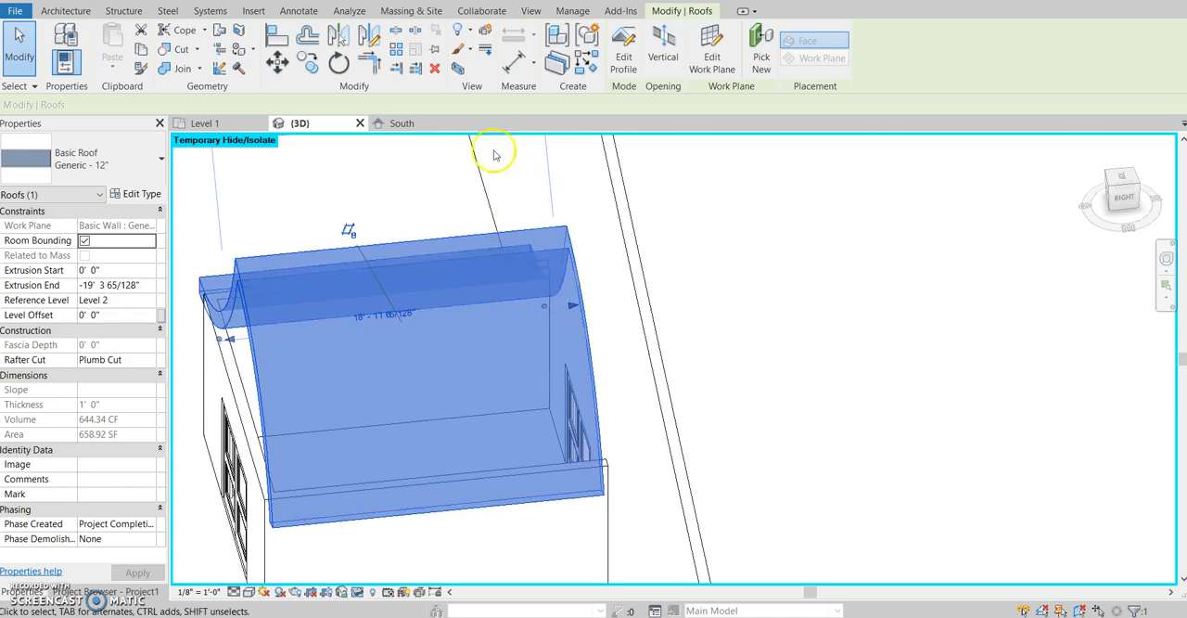
# - Align the curved roof's back edge with the face of the main building's front wall
pyautogui.click(277, 41)
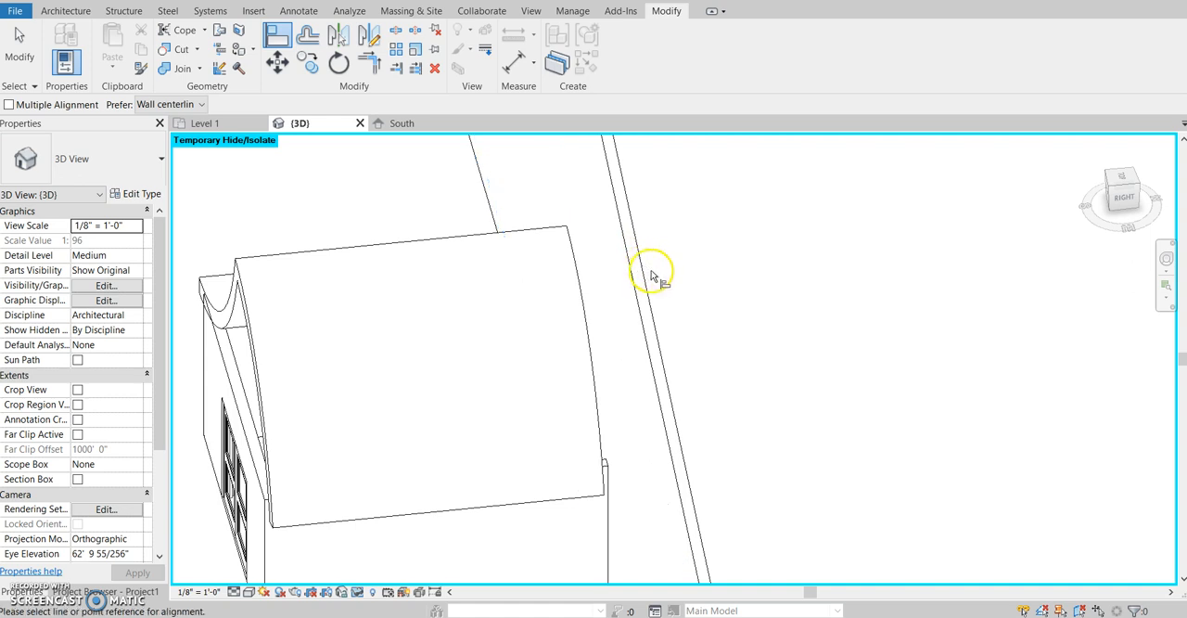
pyautogui.scroll(-5, 640, 278)
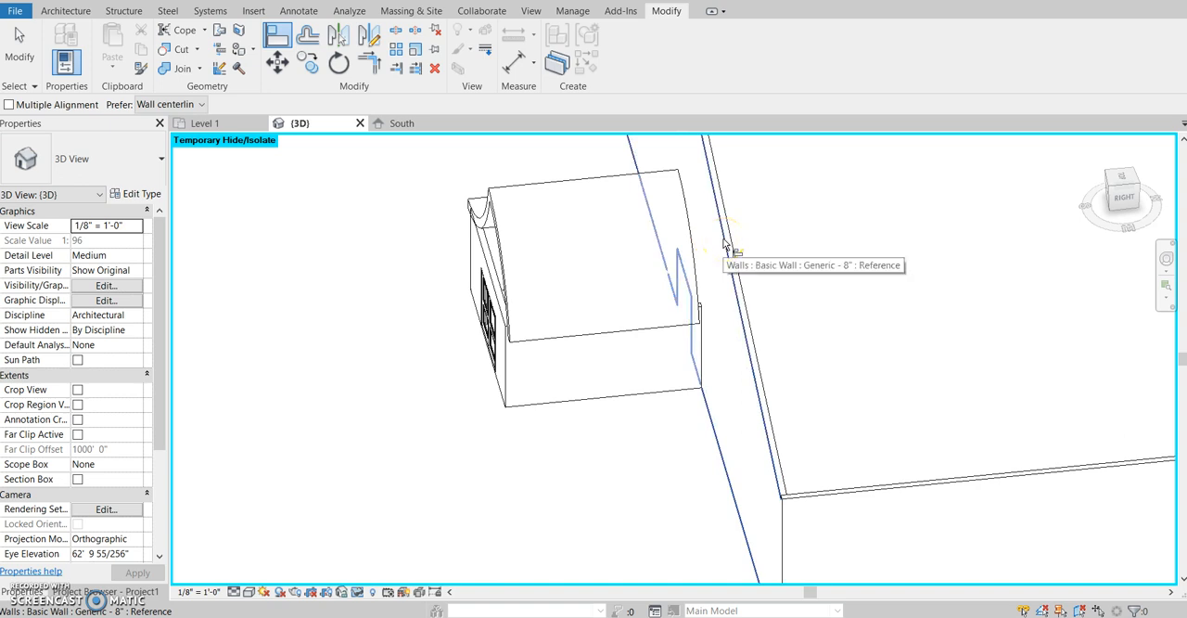
pyautogui.click(724, 244)
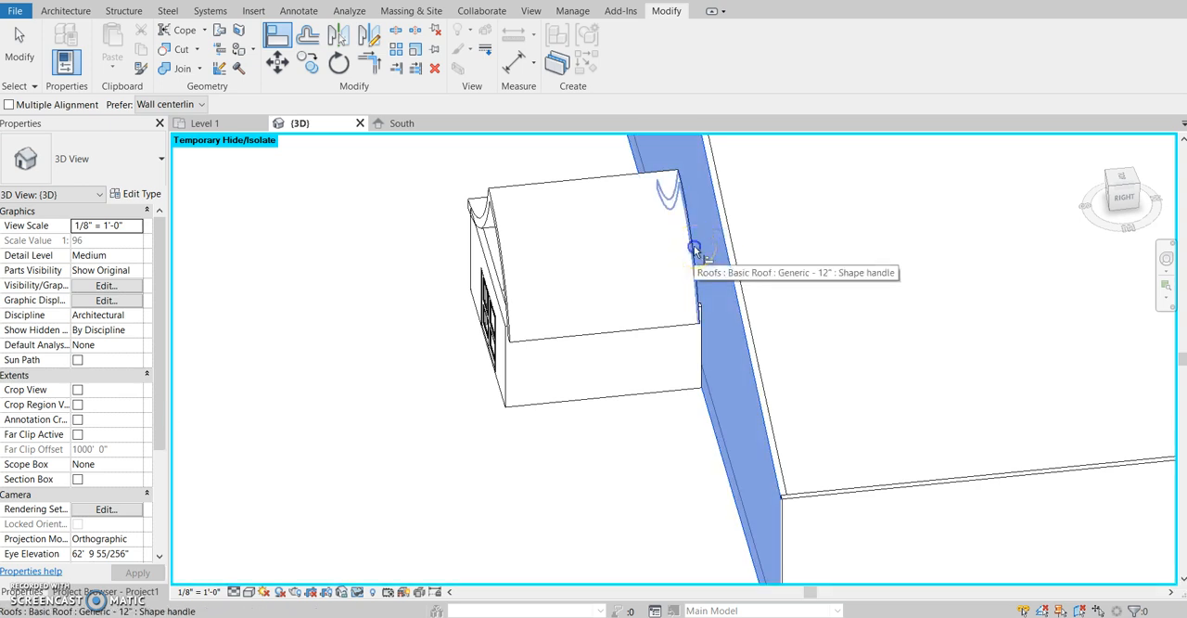
pyautogui.click(694, 249)
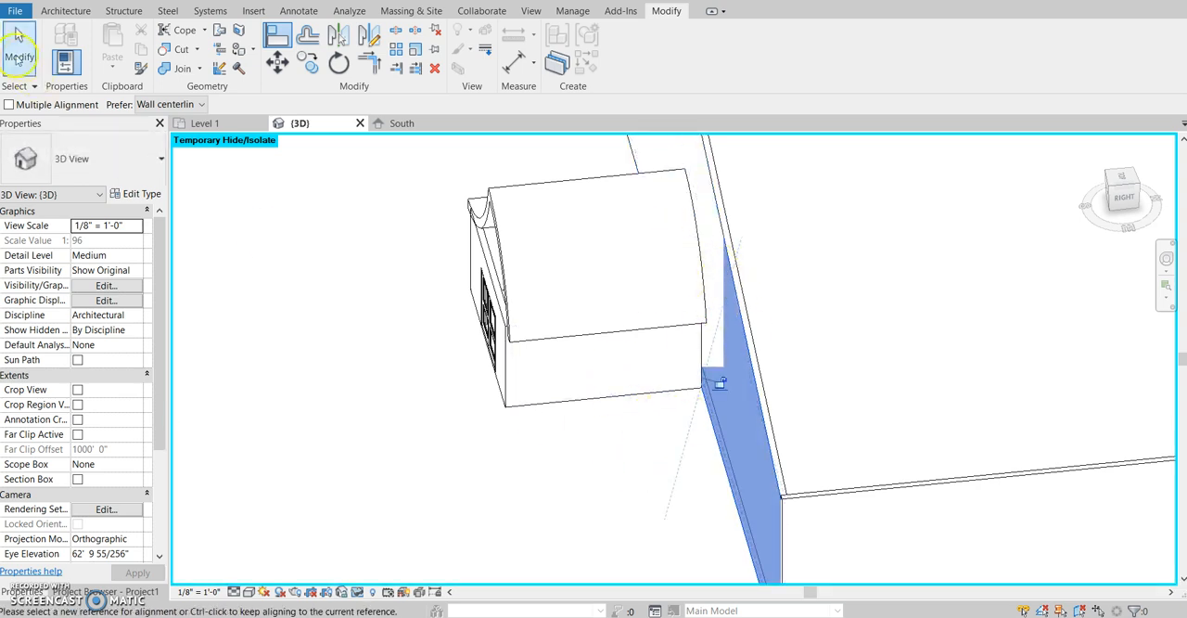
pyautogui.click(15, 35)
# - Attach the tops of the entrance block's three walls to the curved roof
pyautogui.keyDown('shift'); pyautogui.moveTo(475, 445); pyautogui.dragTo(565, 328, button='middle'); pyautogui.keyUp('shift')
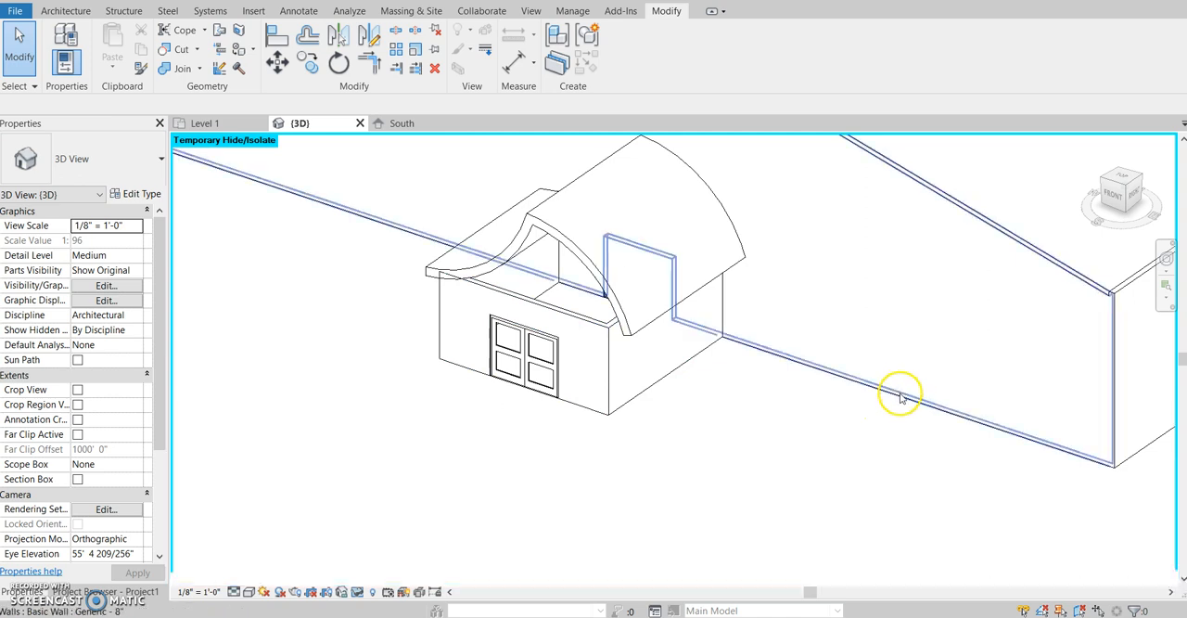
pyautogui.keyDown('shift'); pyautogui.moveTo(442, 517); pyautogui.dragTo(551, 300, button='middle'); pyautogui.keyUp('shift')
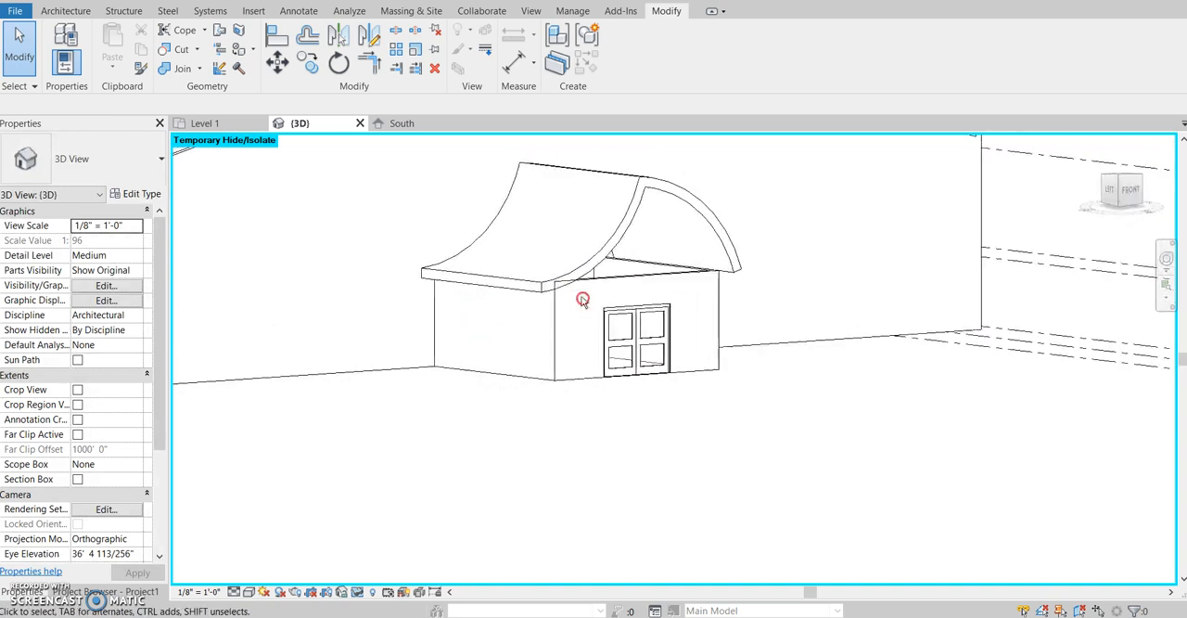
pyautogui.click(683, 295)
pyautogui.keyDown('shift'); pyautogui.moveTo(674, 430); pyautogui.dragTo(707, 383, button='middle'); pyautogui.keyUp('shift')
pyautogui.click(799, 389)
pyautogui.keyDown('shift'); pyautogui.moveTo(799, 389); pyautogui.dragTo(779, 317, button='middle'); pyautogui.keyUp('shift')
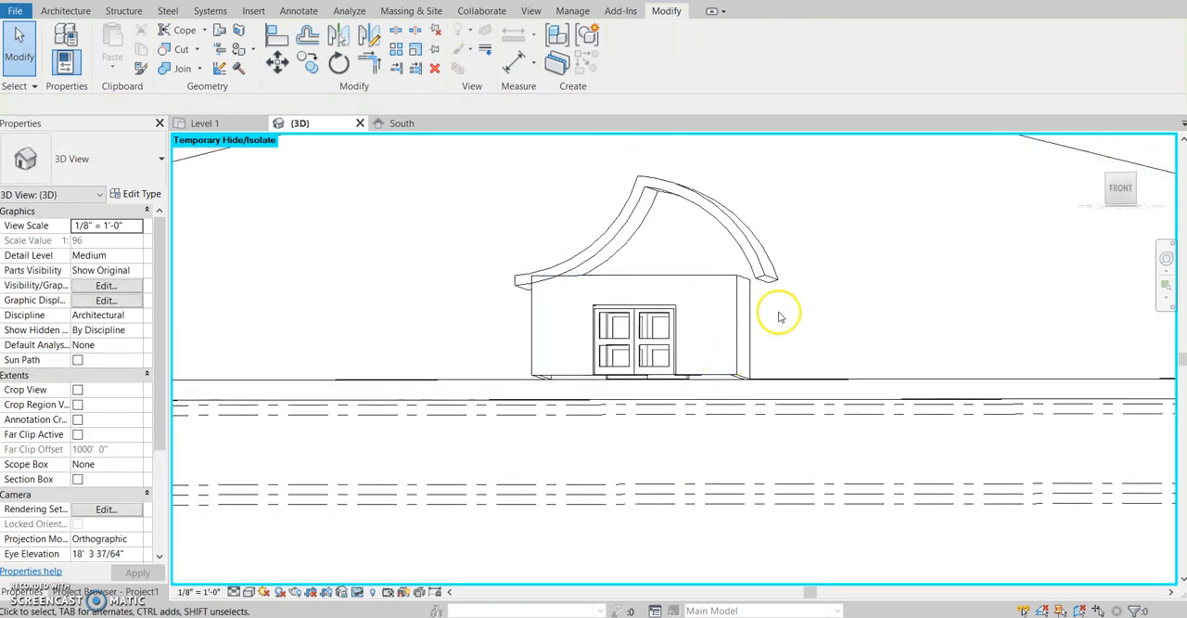
pyautogui.click(521, 300)
pyautogui.keyDown('shift'); pyautogui.moveTo(536, 336); pyautogui.dragTo(570, 451, button='middle'); pyautogui.keyUp('shift')
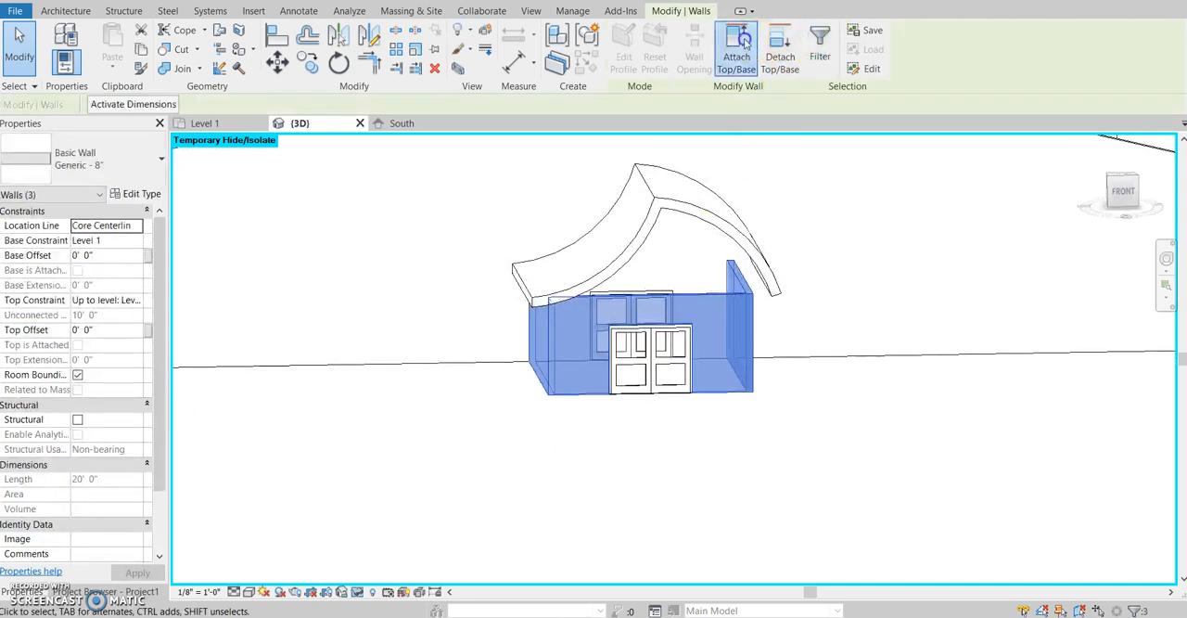
pyautogui.click(742, 44)
pyautogui.click(661, 211)
pyautogui.click(658, 466)
pyautogui.keyDown('shift'); pyautogui.moveTo(658, 467); pyautogui.dragTo(641, 495, button='middle'); pyautogui.keyUp('shift')
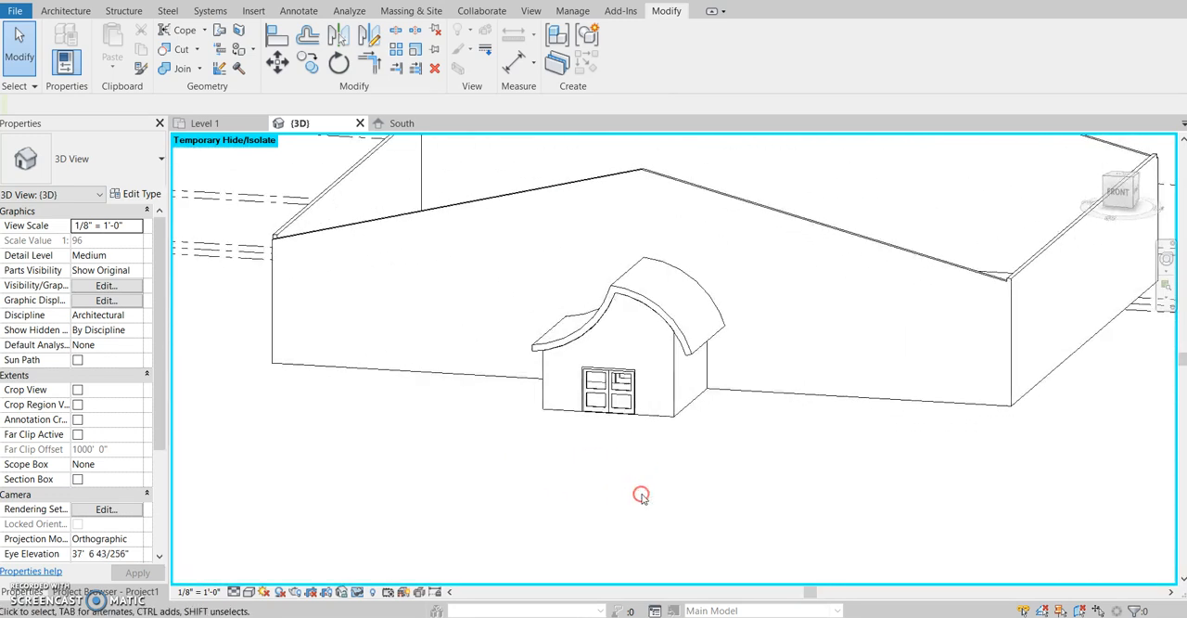
# - Restore the temporarily hidden gable roof and examine the curved entrance roof and its walls from the front and sides
pyautogui.scroll(-5, 621, 492)
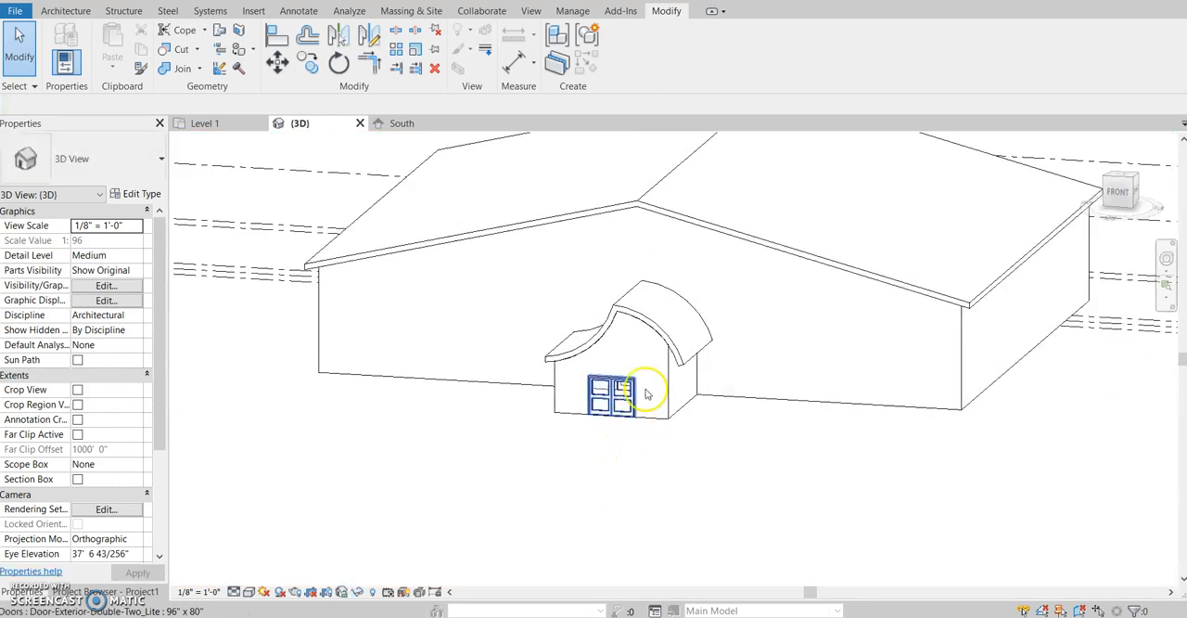
pyautogui.keyDown('shift'); pyautogui.moveTo(703, 487); pyautogui.dragTo(659, 367, button='middle'); pyautogui.keyUp('shift')
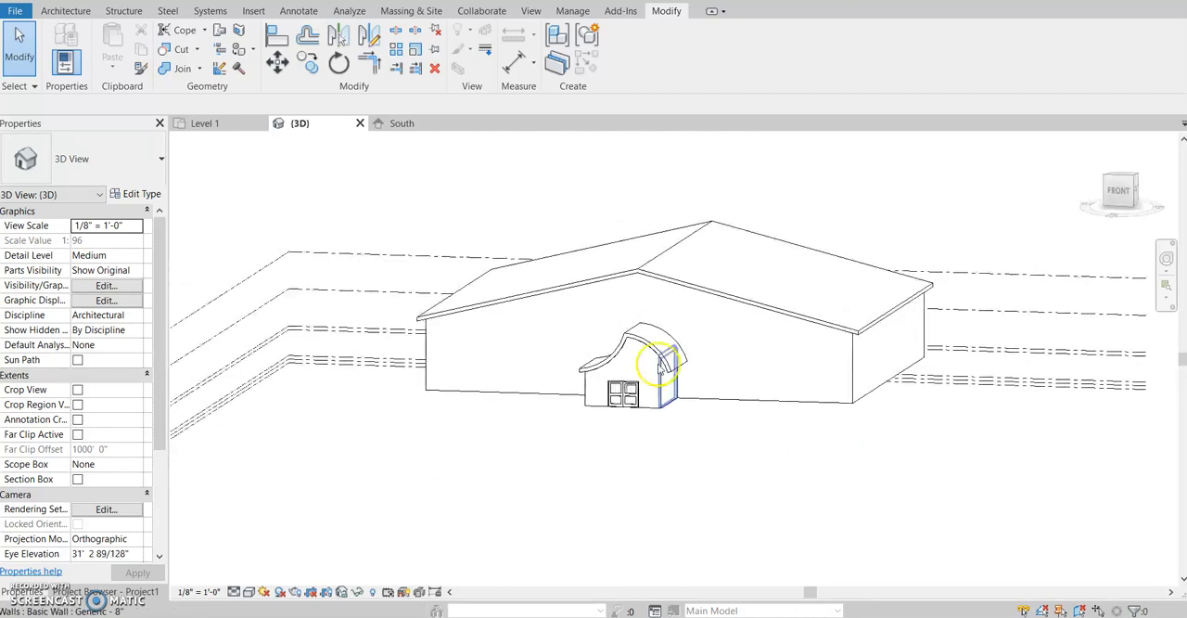
pyautogui.scroll(4, 646, 344)
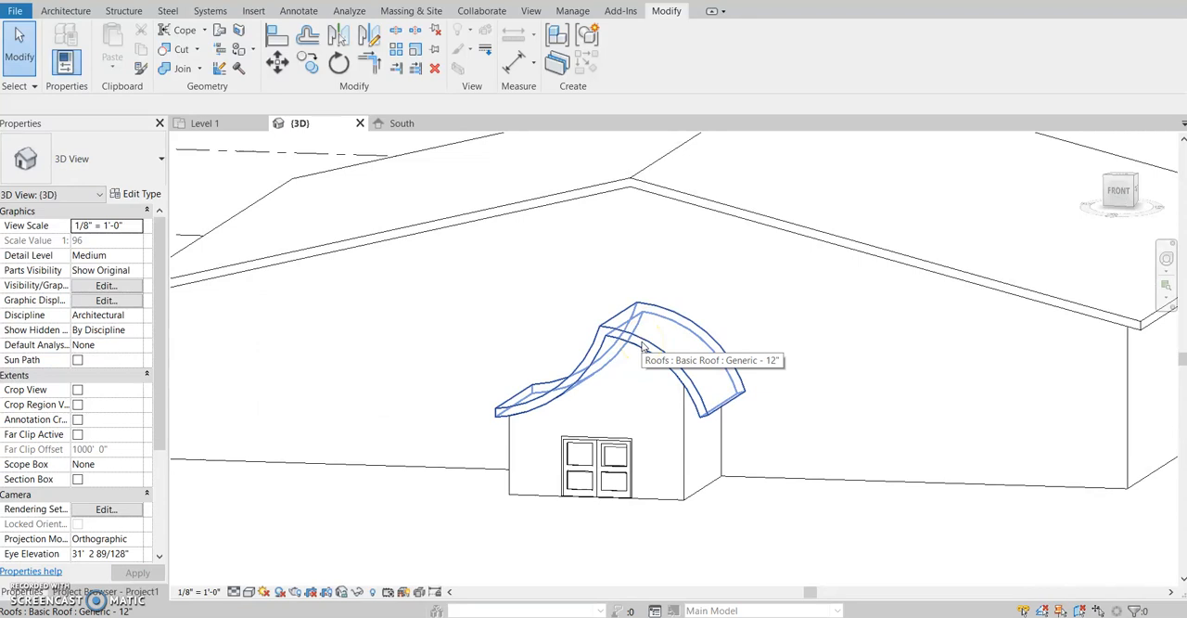
pyautogui.keyDown('shift'); pyautogui.moveTo(670, 436); pyautogui.dragTo(564, 389, button='middle'); pyautogui.keyUp('shift')
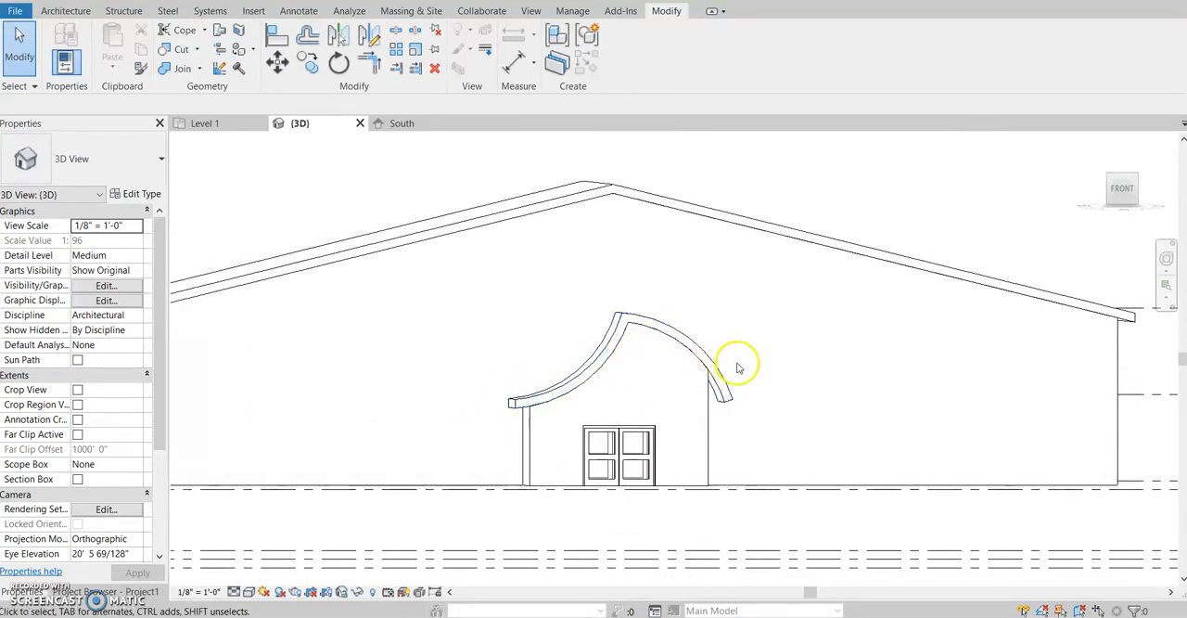
pyautogui.keyDown('shift'); pyautogui.moveTo(992, 399); pyautogui.dragTo(1092, 463, button='middle'); pyautogui.keyUp('shift')
pyautogui.scroll(-5, 887, 408)
pyautogui.moveTo(568, 493)
pyautogui.keyDown('shift'); pyautogui.mouseDown(button='middle')
pyautogui.moveTo(700, 475)
pyautogui.moveTo(722, 458)
pyautogui.moveTo(584, 496)
pyautogui.mouseUp(button='middle'); pyautogui.keyUp('shift')
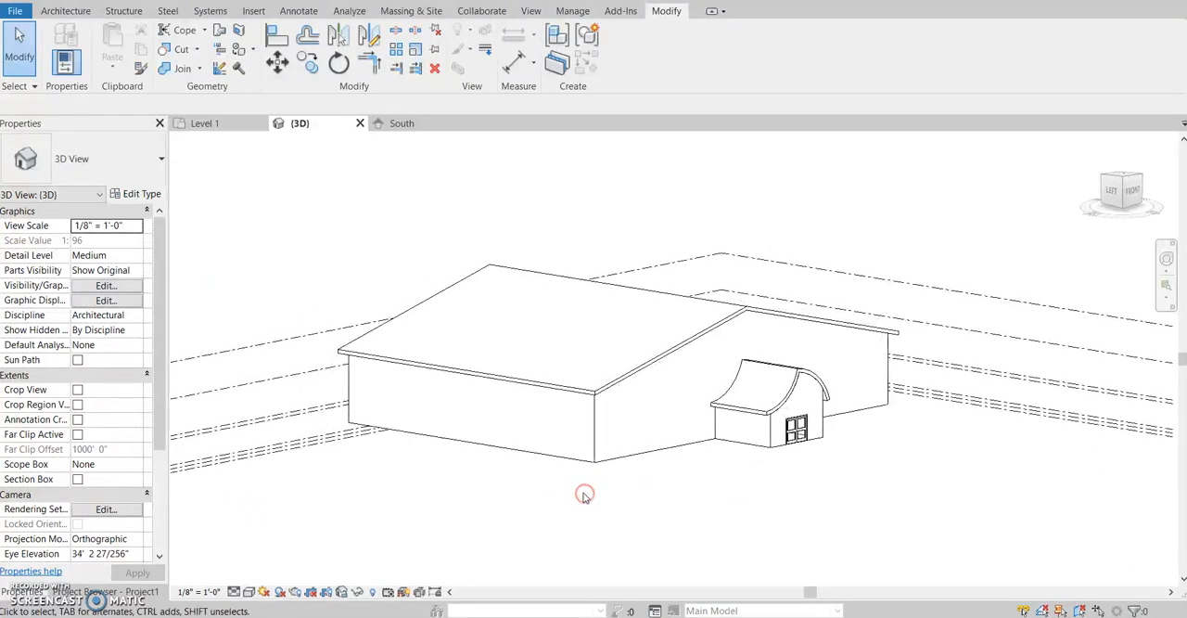
pyautogui.keyDown('shift'); pyautogui.moveTo(647, 468); pyautogui.dragTo(559, 472, button='middle'); pyautogui.keyUp('shift')
pyautogui.scroll(4, 594, 389)
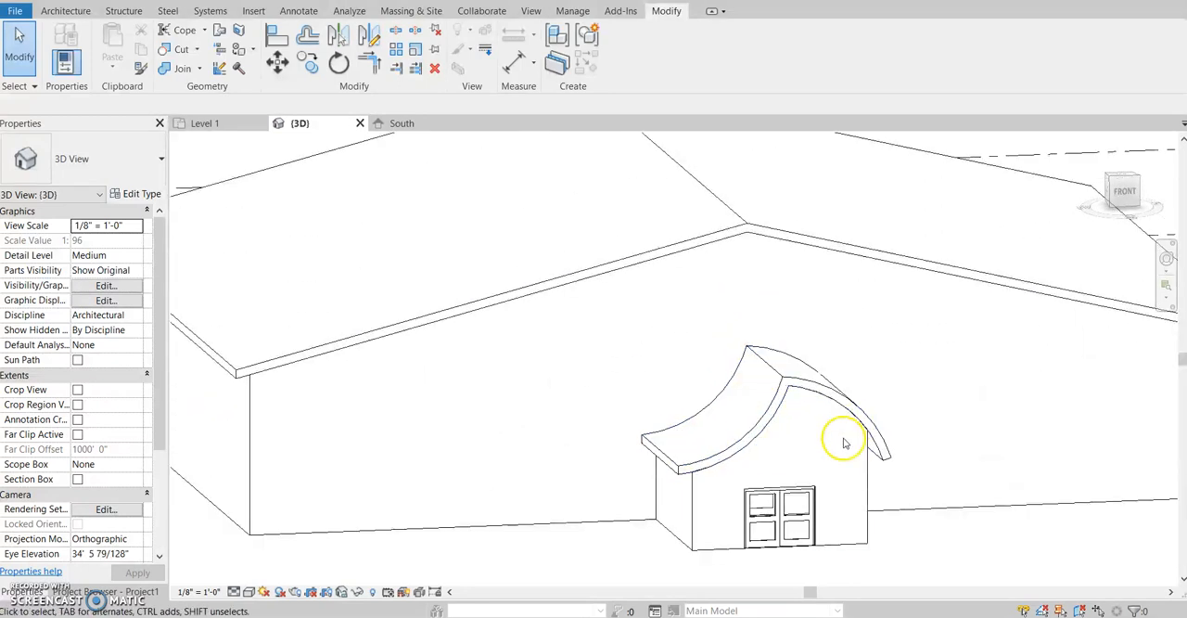
pyautogui.keyDown('shift'); pyautogui.moveTo(929, 494); pyautogui.dragTo(900, 448, button='middle'); pyautogui.keyUp('shift')
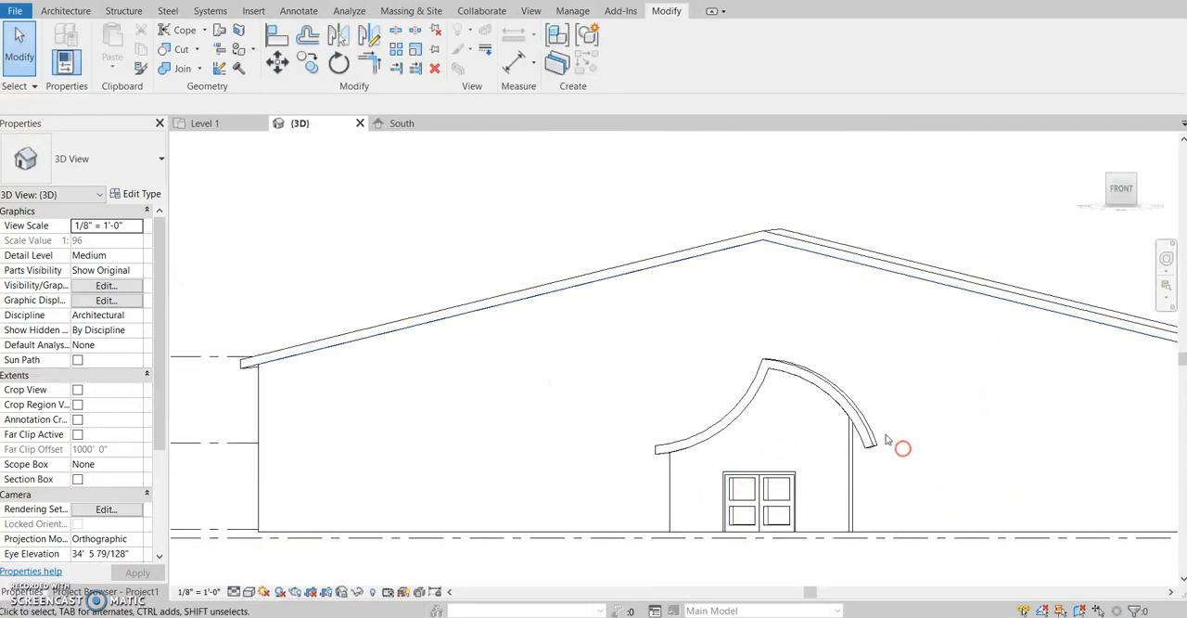
# - Delete the curved entrance roof in the South elevation
pyautogui.click(404, 124)
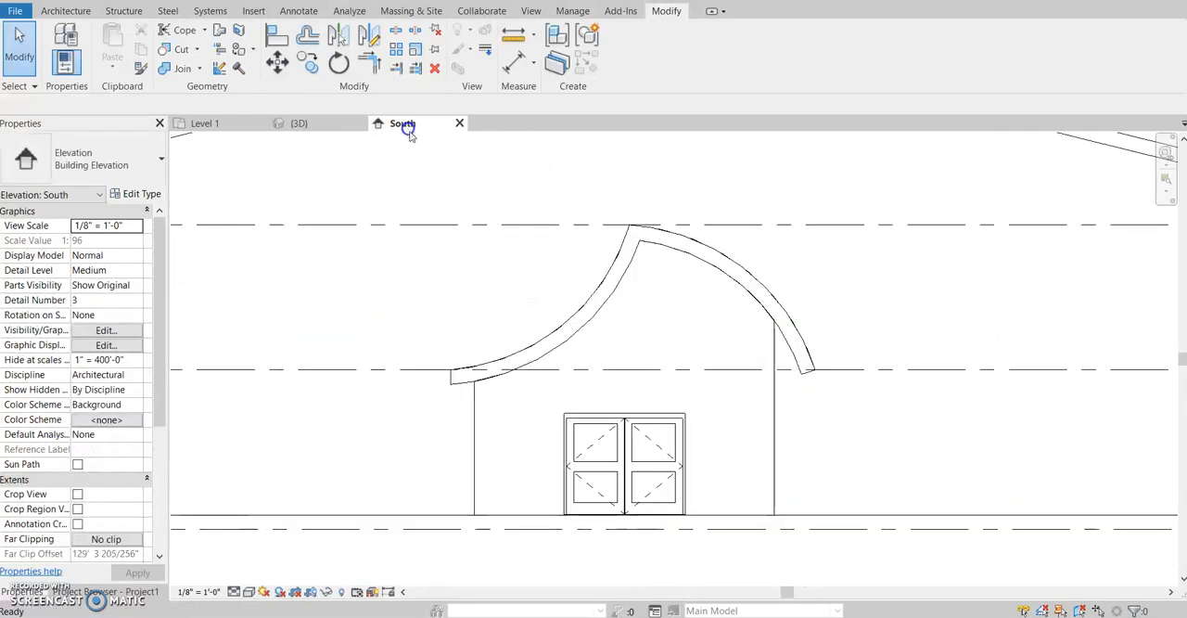
pyautogui.click(723, 255)
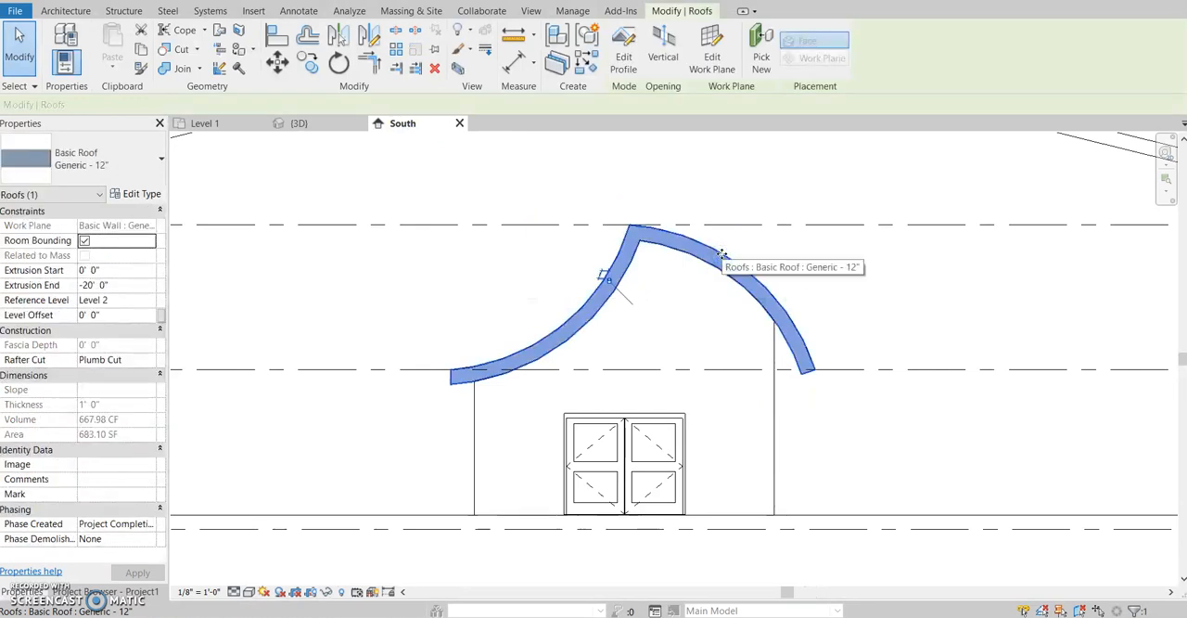
pyautogui.press('Delete')
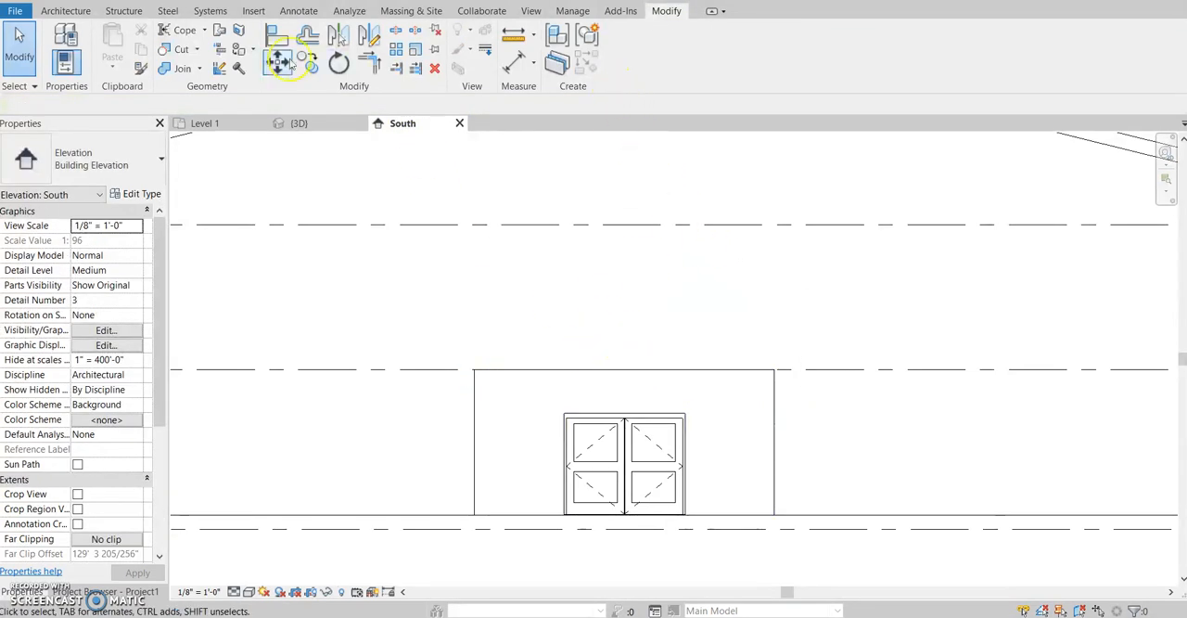
# - Start a Roof by Extrusion on the picked wall face in the South elevation, referenced to Level 2 with no offset
pyautogui.click(67, 11)
pyautogui.click(281, 69)
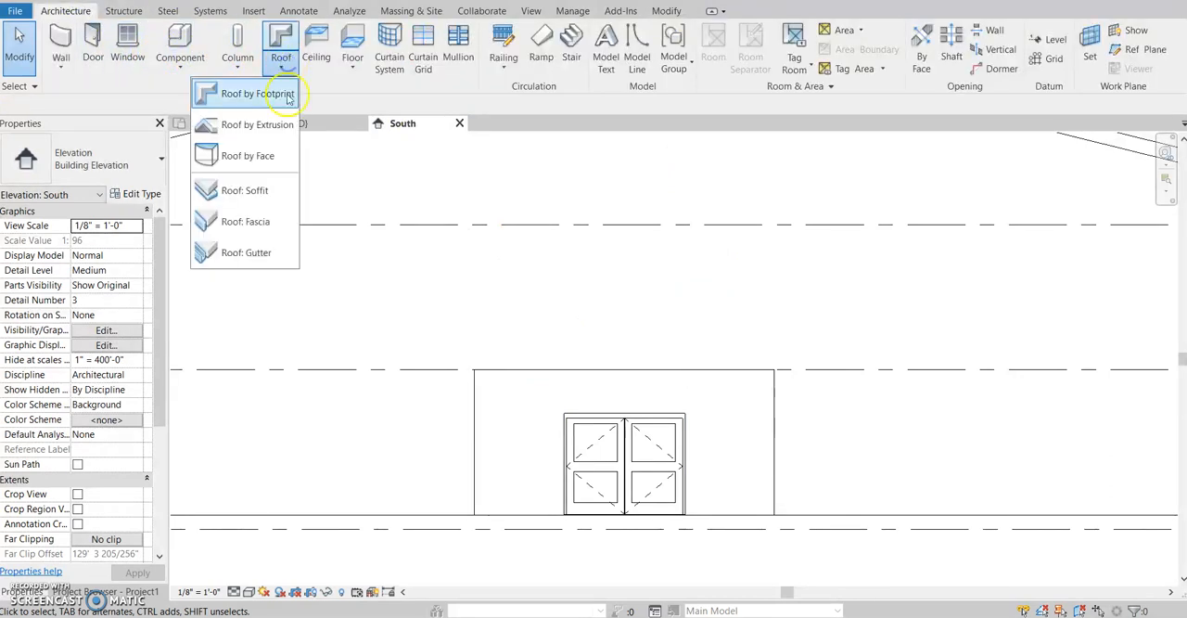
pyautogui.click(259, 124)
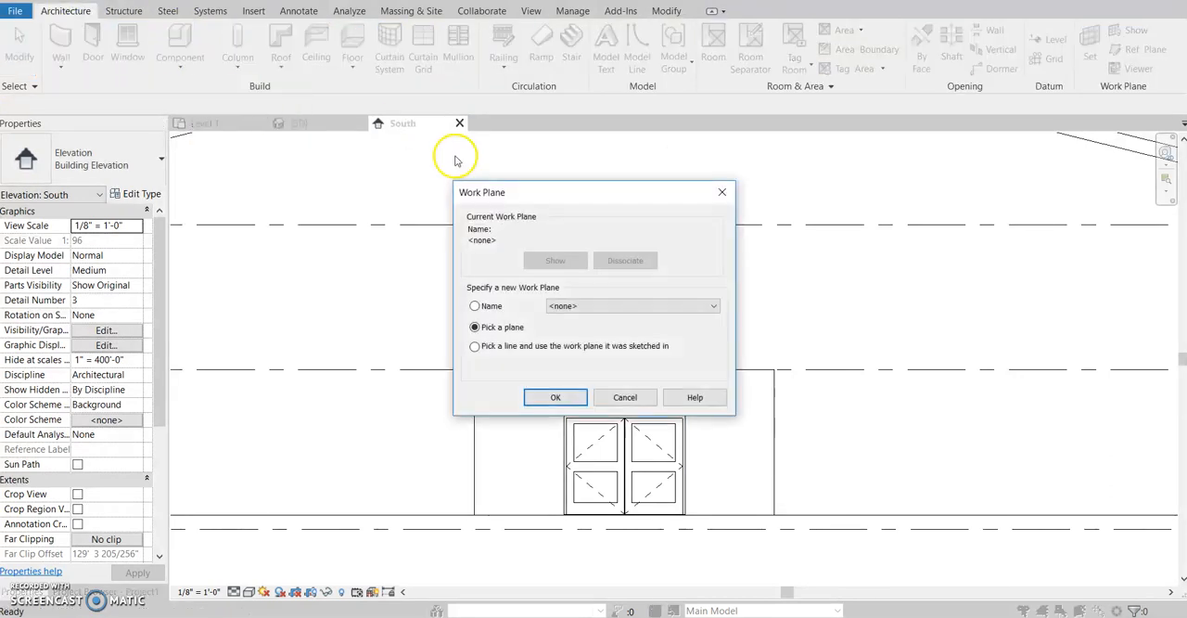
pyautogui.click(561, 398)
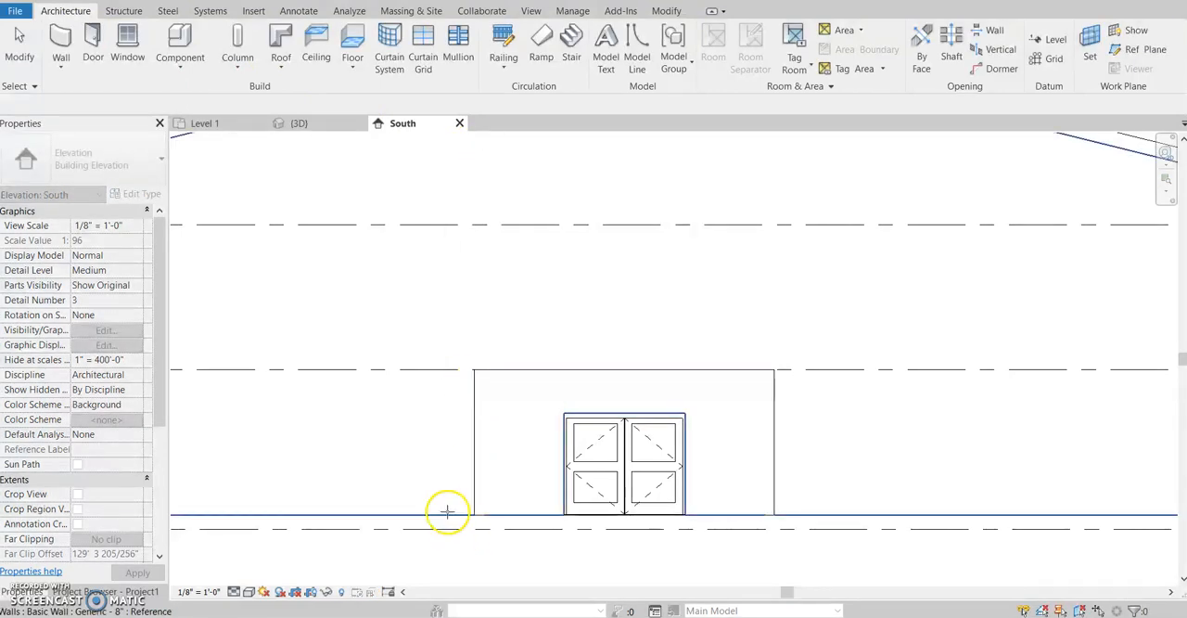
pyautogui.click(463, 459)
pyautogui.click(686, 281)
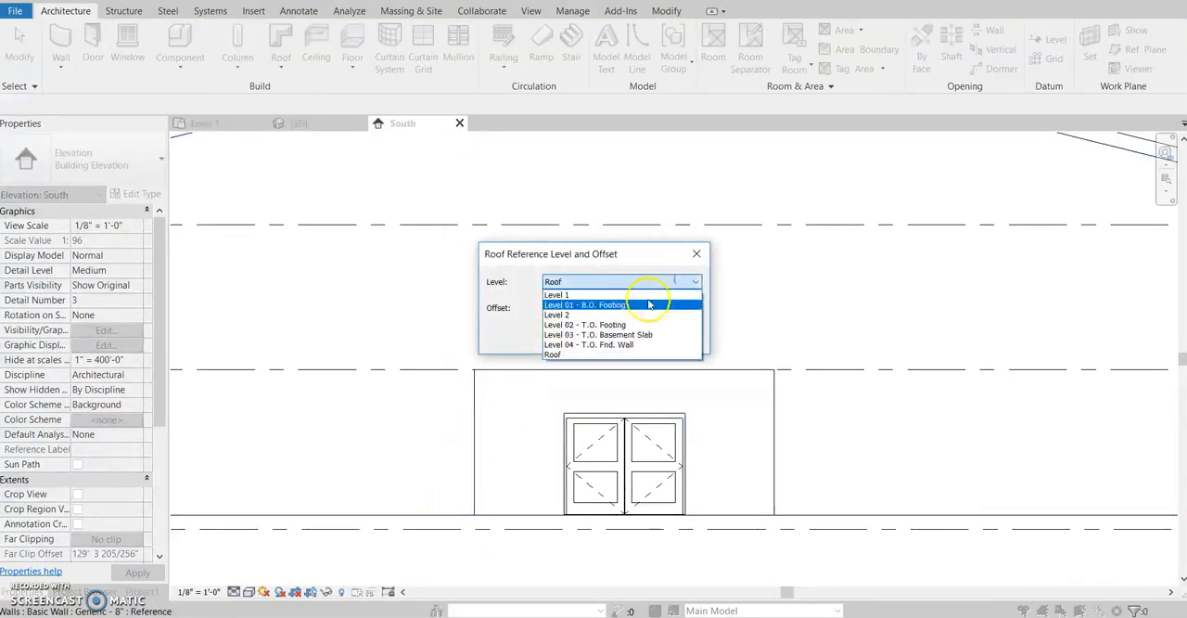
pyautogui.click(635, 322)
pyautogui.click(604, 336)
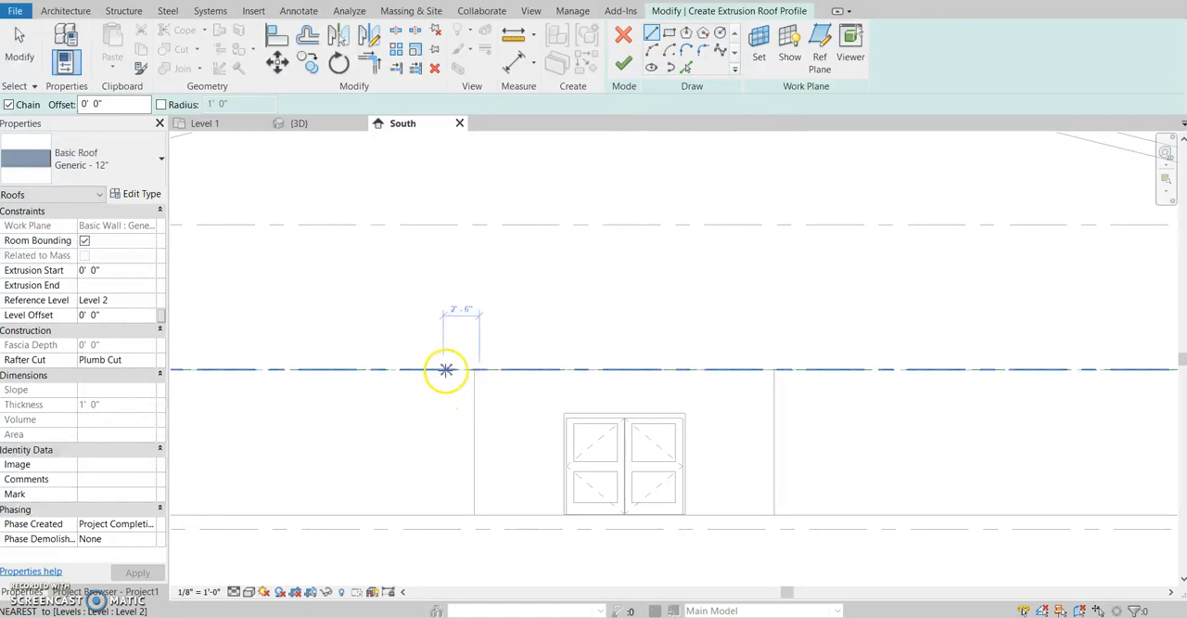
# - Sketch a four-segment zigzag roof profile with two peaks above the entrance block, starting and ending on the Level 2 line beyond the side walls
pyautogui.click(448, 370)
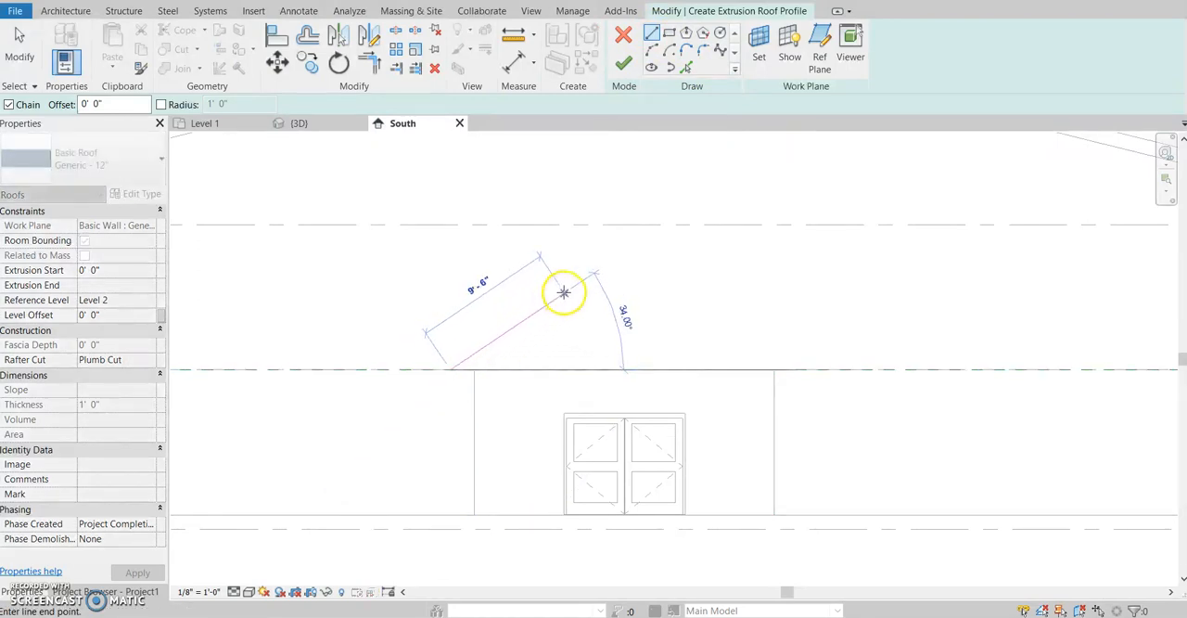
pyautogui.click(548, 292)
pyautogui.click(628, 339)
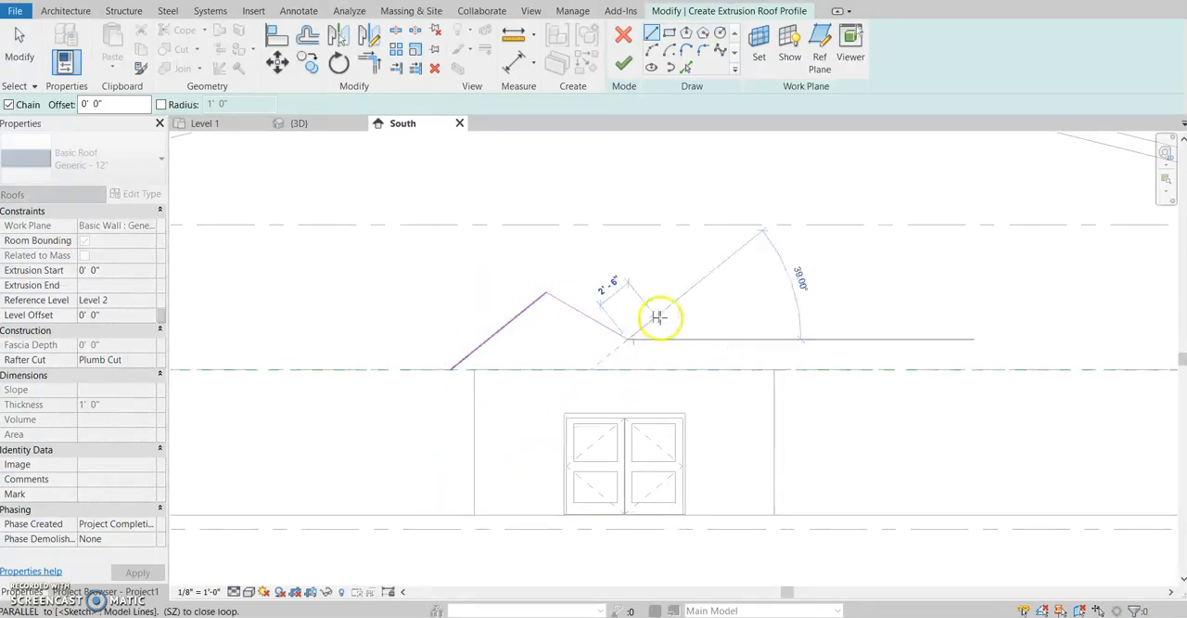
pyautogui.click(748, 244)
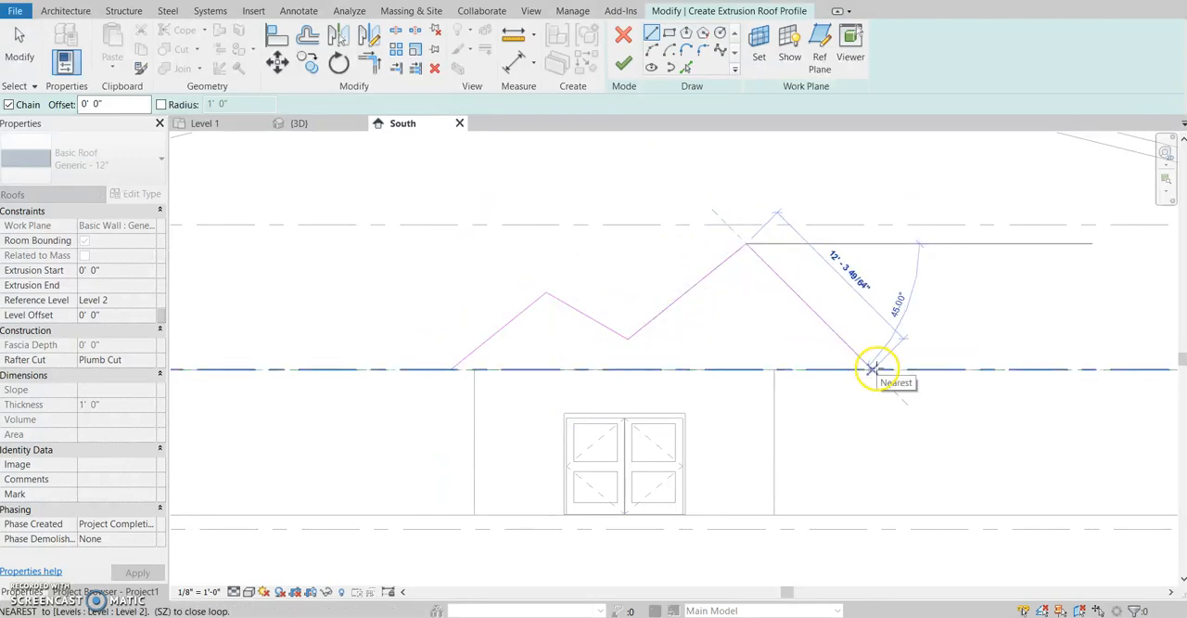
pyautogui.click(872, 369)
pyautogui.click(20, 39)
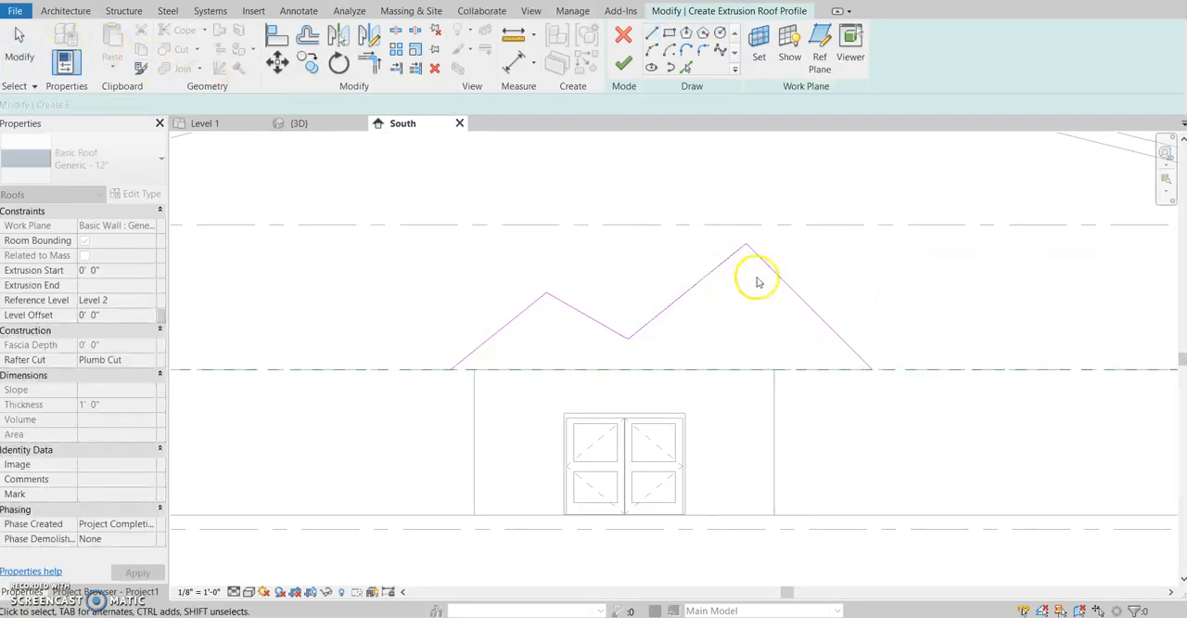
# - Shift the profile's last sloping segment inward, end it on the Level 2 line just past the block's side wall, and finish the roof profile
pyautogui.moveTo(785, 275)
pyautogui.mouseDown()
pyautogui.moveTo(750, 268)
pyautogui.moveTo(761, 295)
pyautogui.moveTo(739, 300)
pyautogui.mouseUp()
pyautogui.moveTo(843, 399); pyautogui.dragTo(809, 370)
pyautogui.click(831, 434)
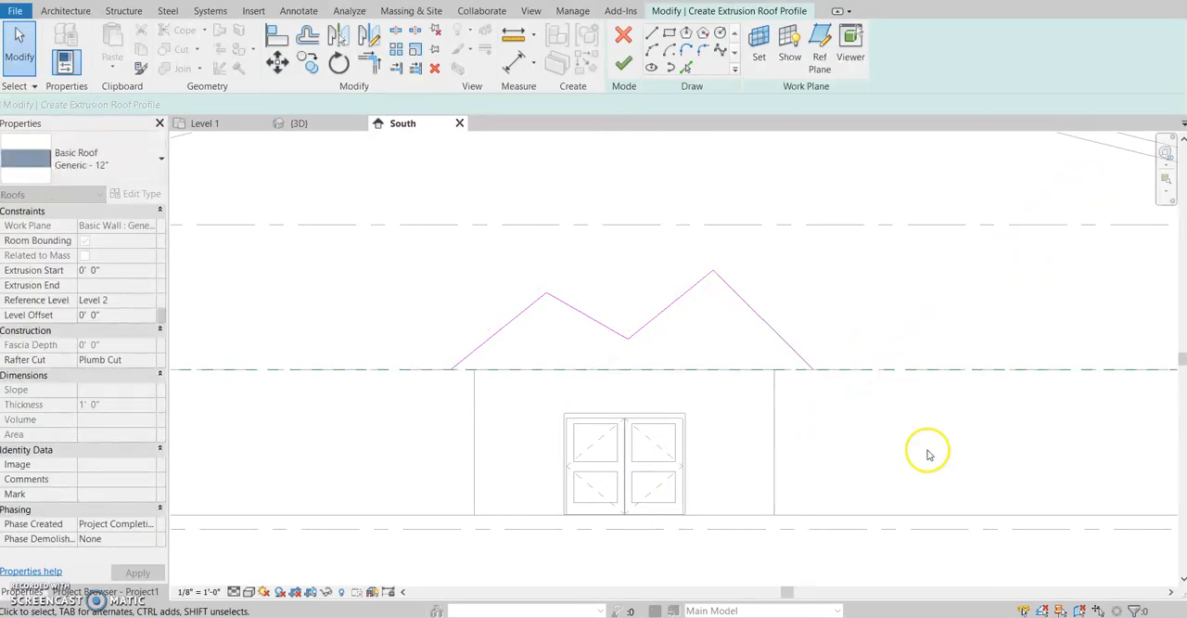
pyautogui.scroll(1, 783, 358)
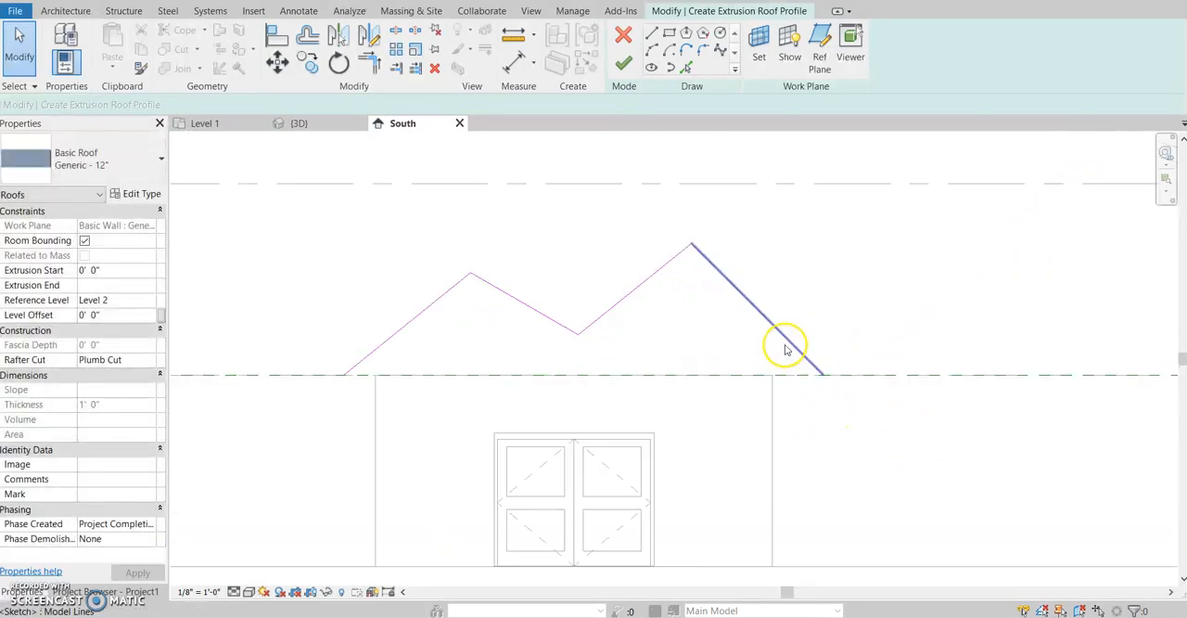
pyautogui.click(785, 340)
pyautogui.moveTo(771, 321); pyautogui.dragTo(752, 332)
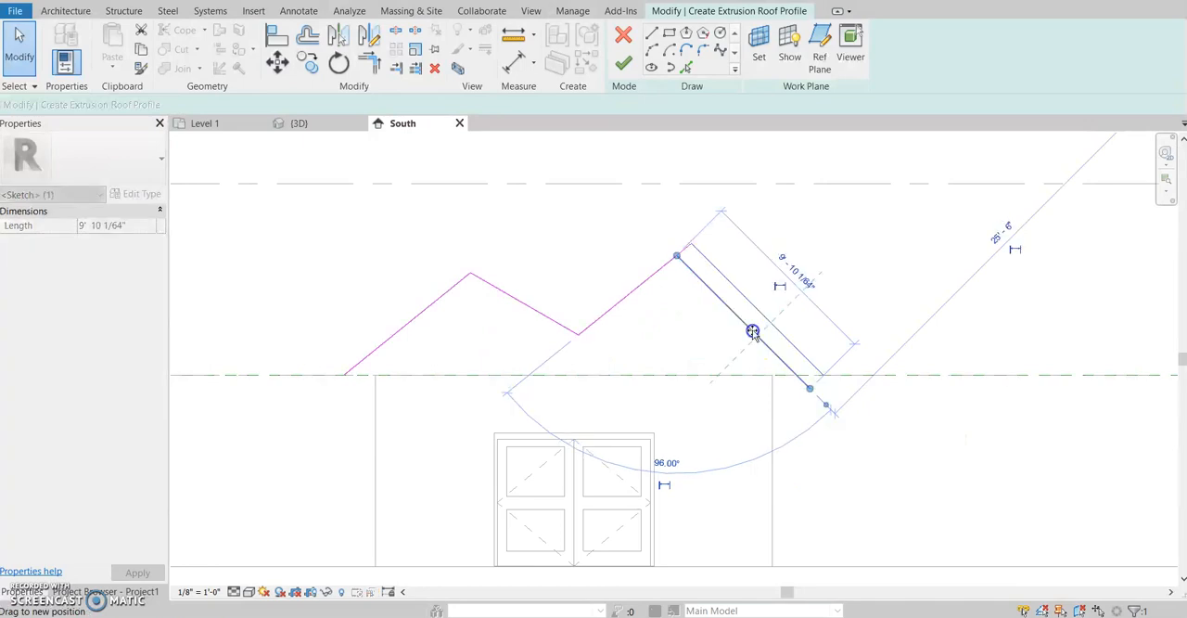
pyautogui.click(835, 451)
pyautogui.click(808, 390)
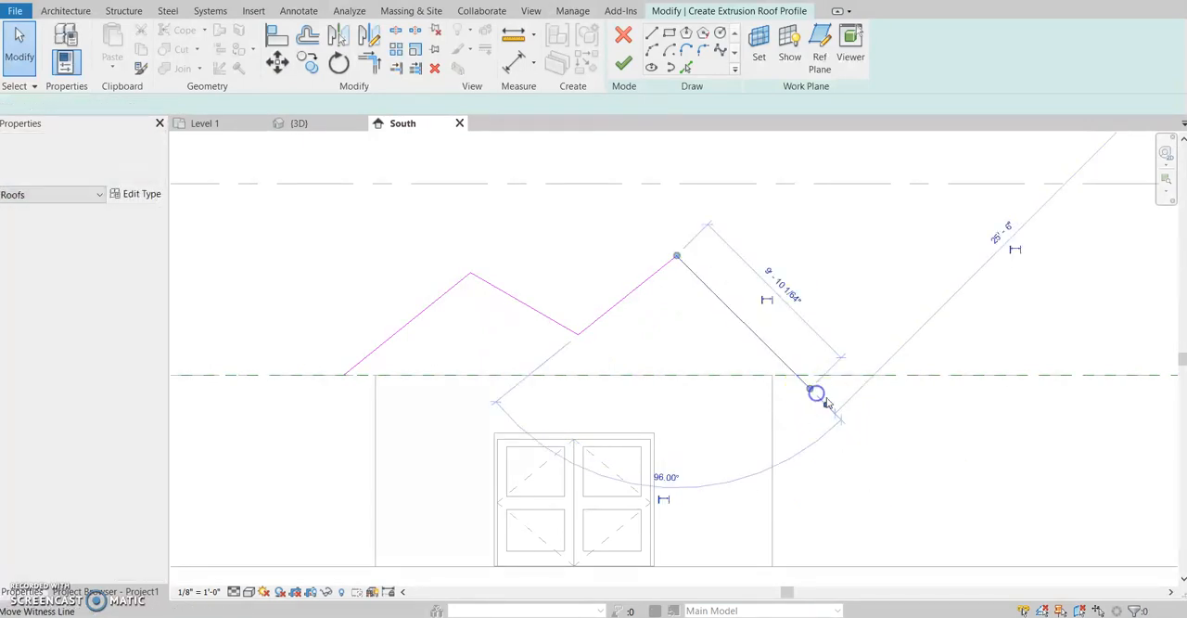
pyautogui.moveTo(811, 389); pyautogui.dragTo(795, 376)
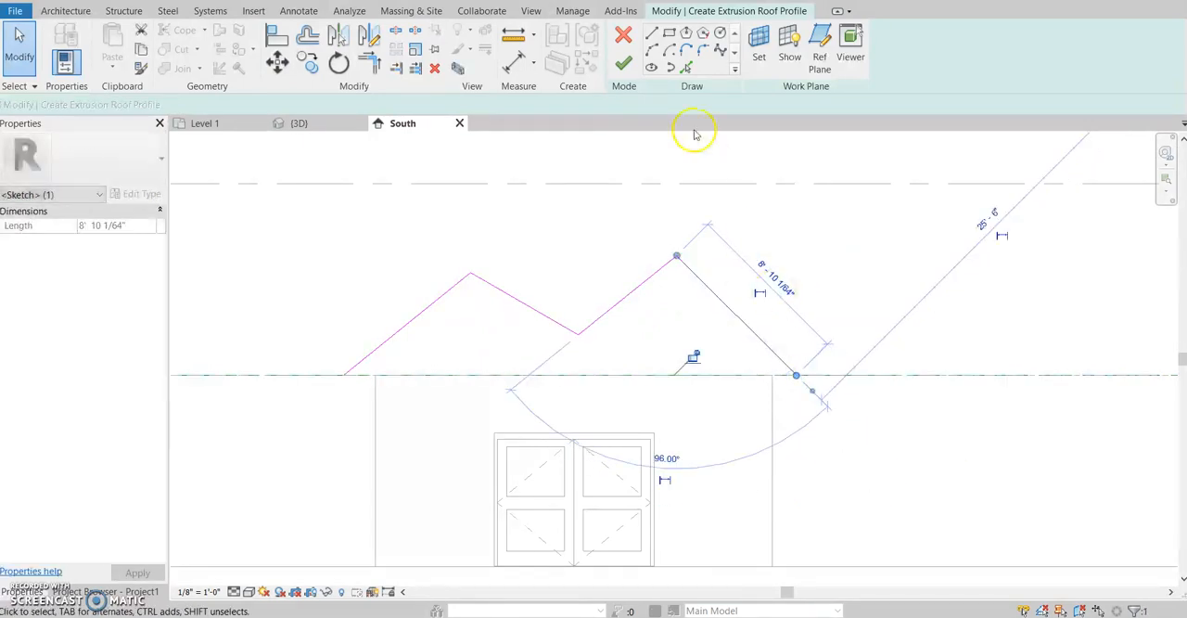
pyautogui.click(623, 61)
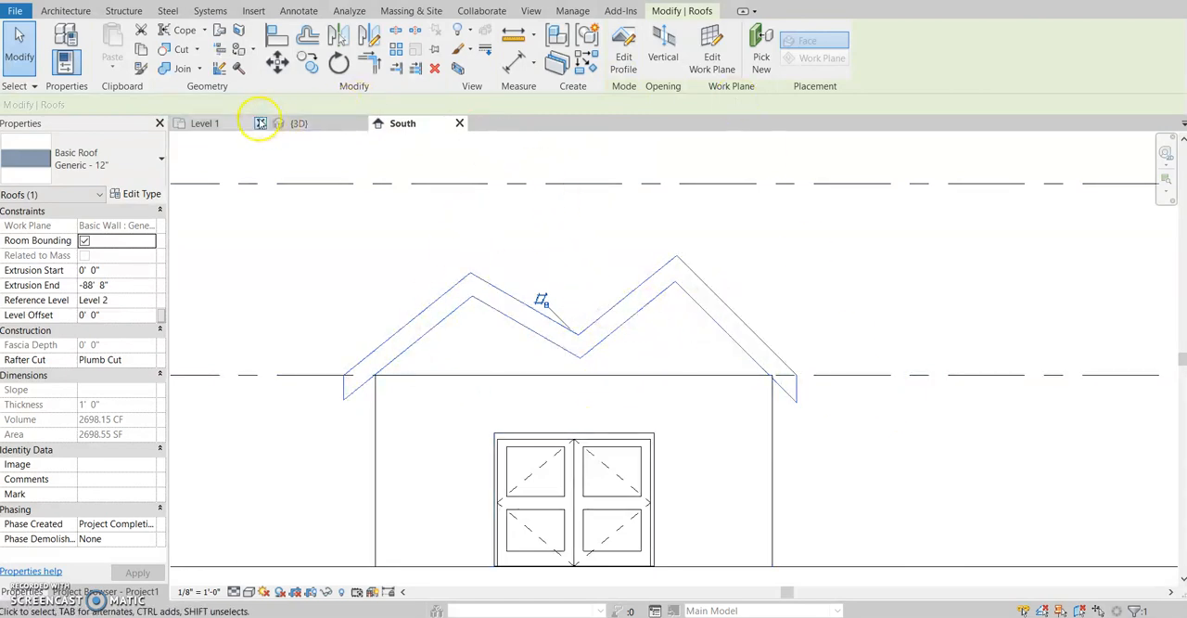
# - In the 3D view, stretch the zigzag roof's far extrusion end forward over the entrance block to slightly beyond its front wall
pyautogui.click(294, 124)
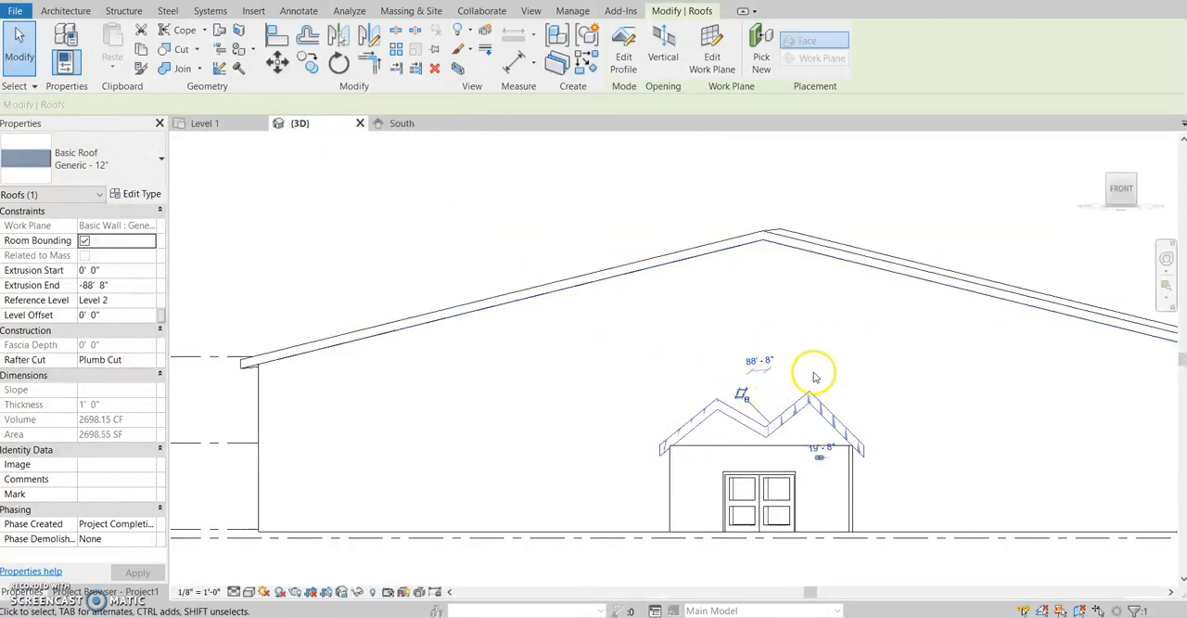
pyautogui.keyDown('shift'); pyautogui.moveTo(858, 398); pyautogui.dragTo(697, 513, button='middle'); pyautogui.keyUp('shift')
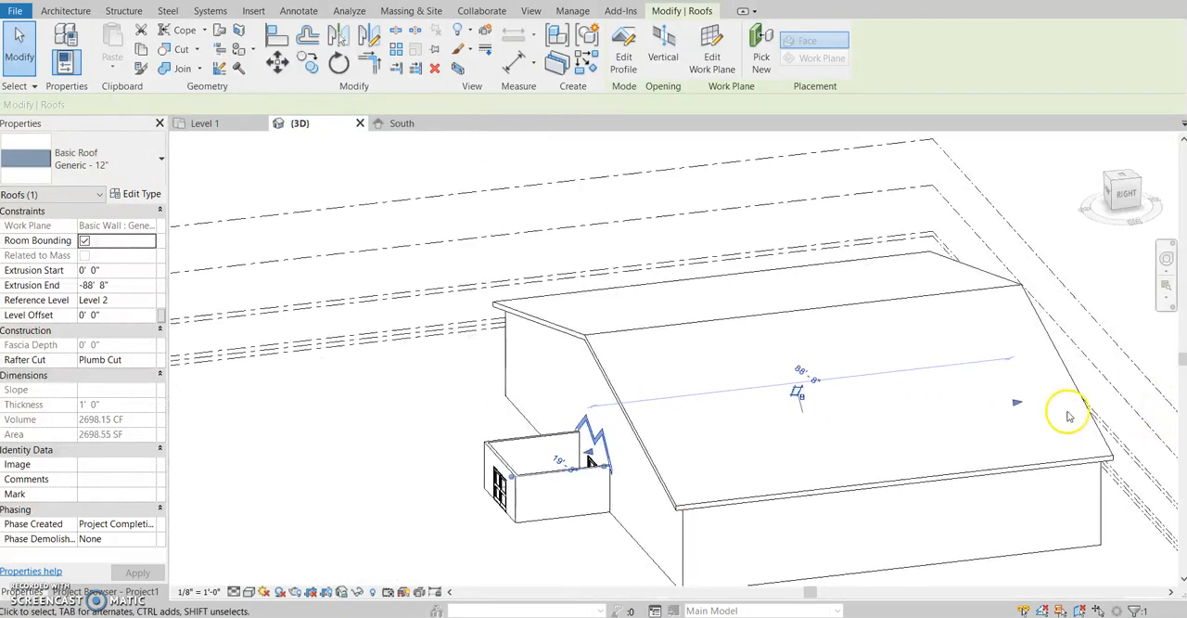
pyautogui.moveTo(1021, 405); pyautogui.dragTo(456, 435)
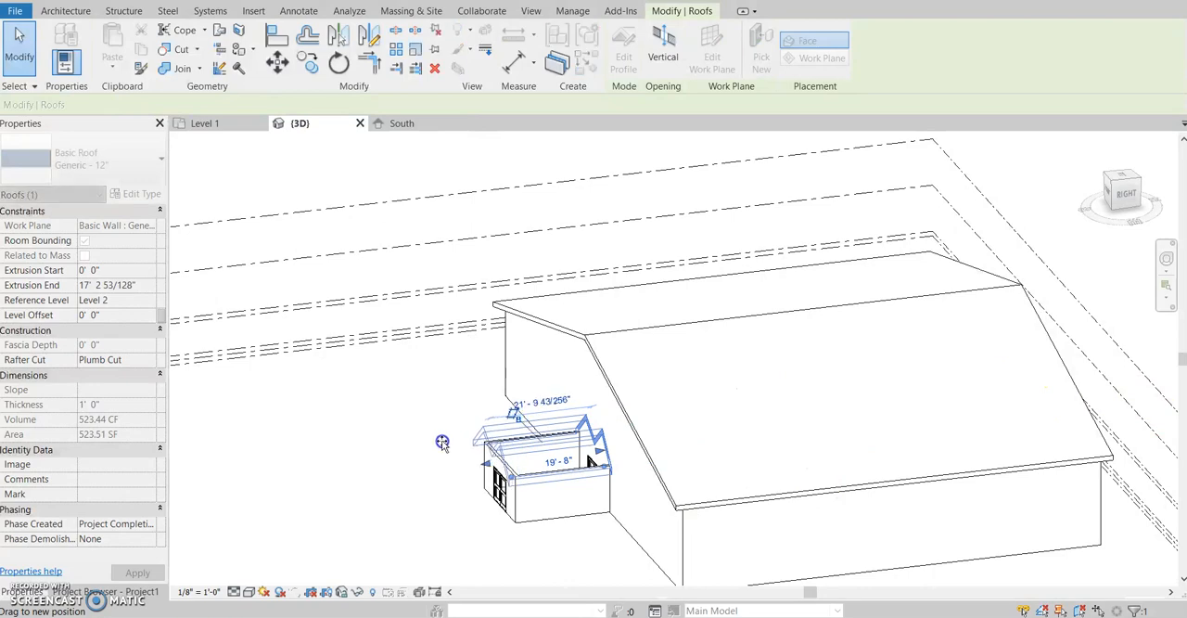
pyautogui.keyDown('shift'); pyautogui.moveTo(418, 501); pyautogui.dragTo(628, 540, button='middle'); pyautogui.keyUp('shift')
pyautogui.click(627, 541)
pyautogui.keyDown('shift'); pyautogui.moveTo(514, 551); pyautogui.dragTo(633, 451, button='middle'); pyautogui.keyUp('shift')
pyautogui.scroll(4, 546, 436)
pyautogui.scroll(-2, 608, 334)
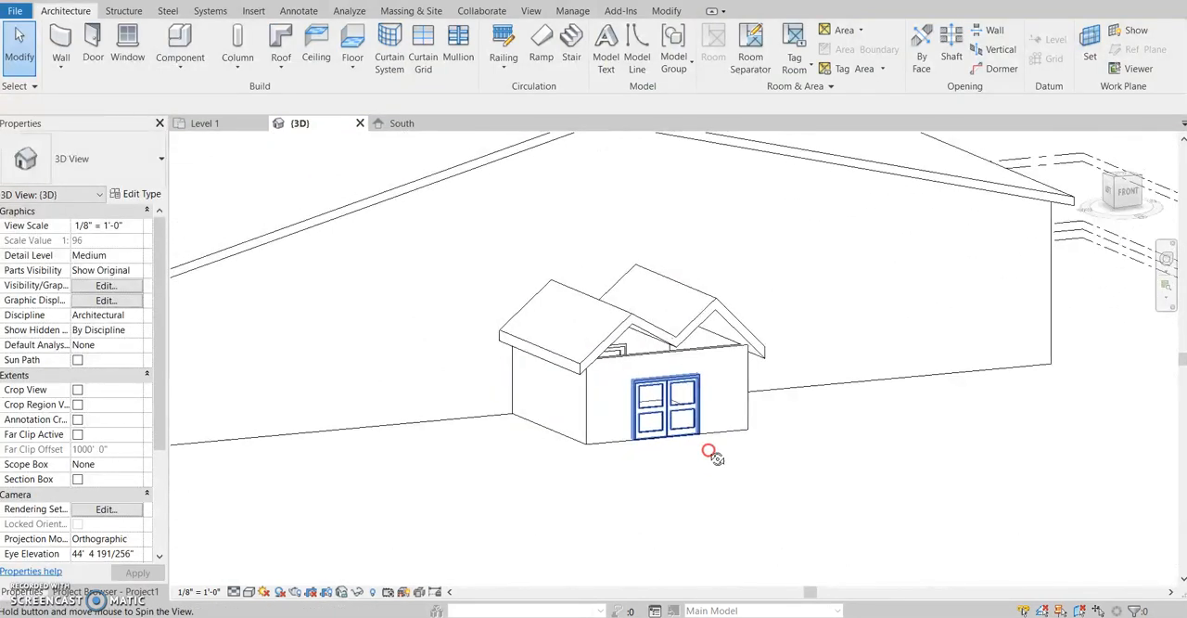